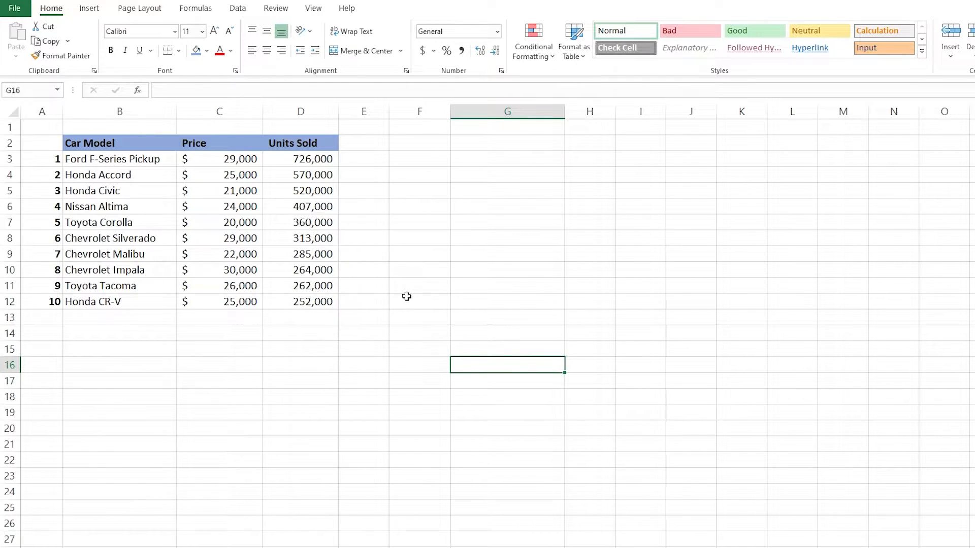
Start a formula in G3, point it in turn at single cells A1, A3, B3, C3 and D3, and clear the last reference
click(483, 159)
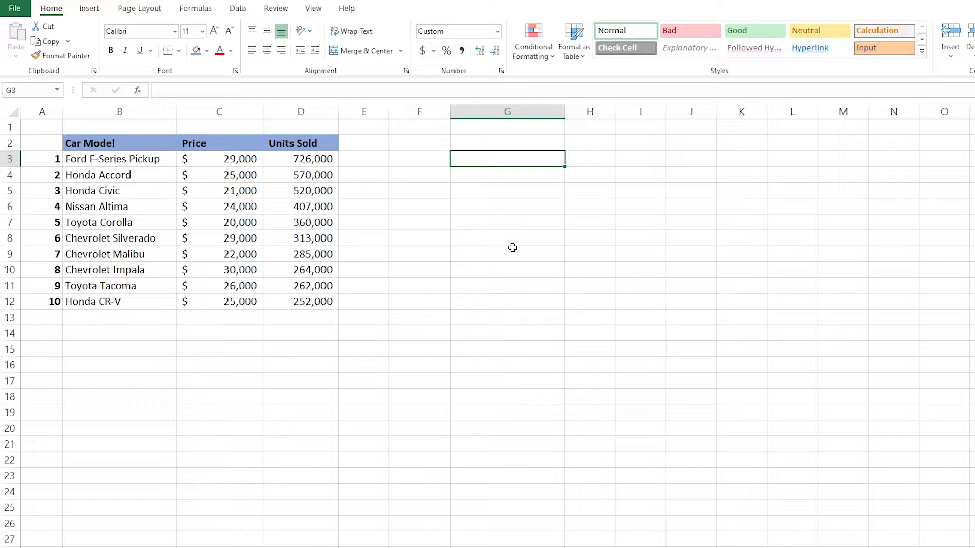
text(=)
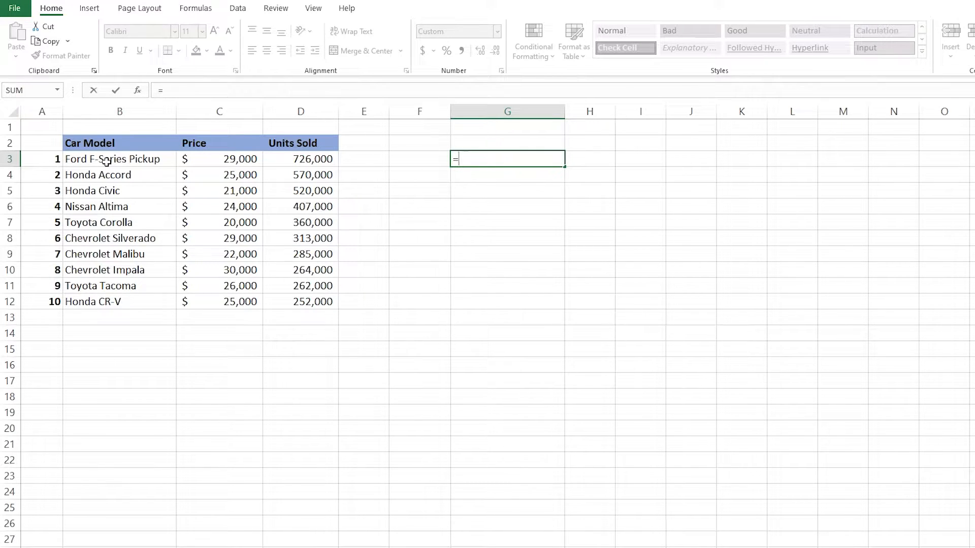
key(Escape)
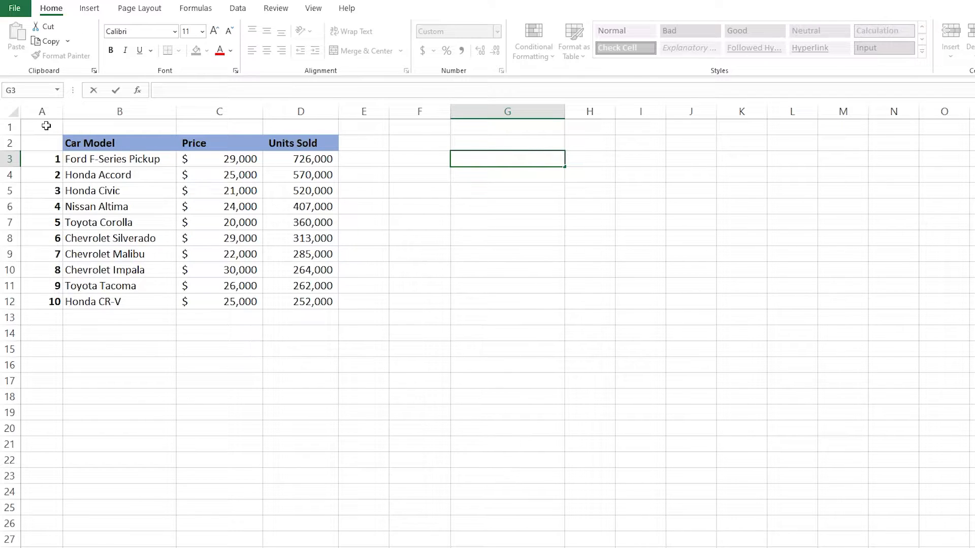
text(=)
click(46, 126)
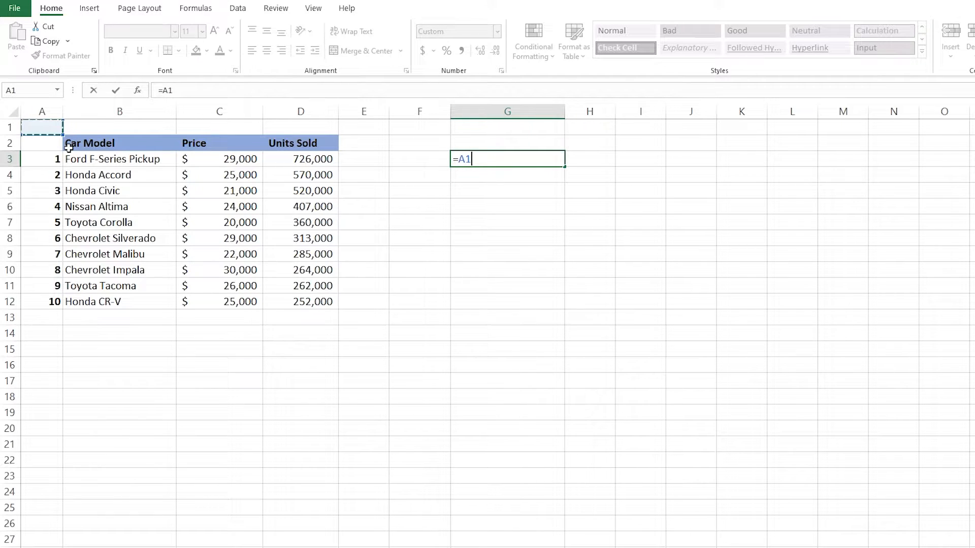
click(38, 159)
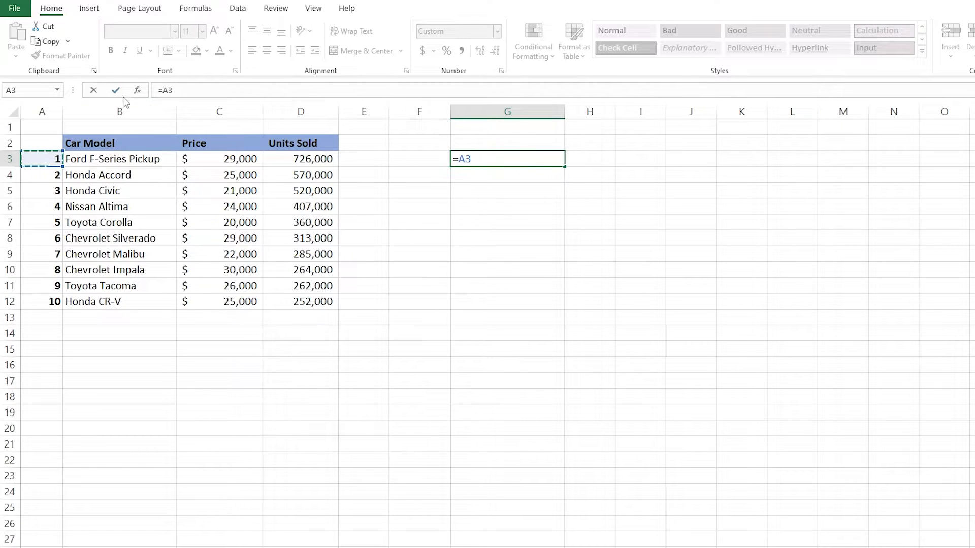
click(116, 159)
click(227, 161)
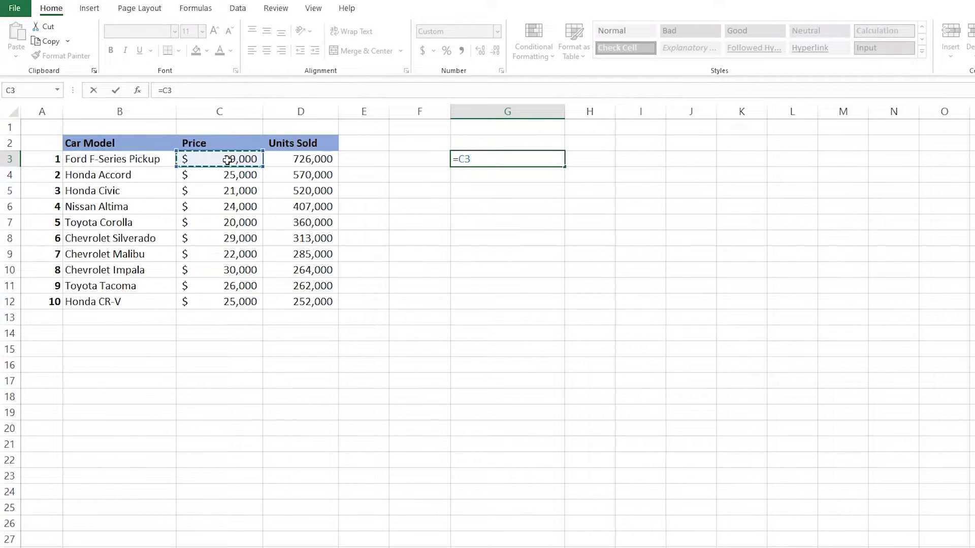
click(315, 160)
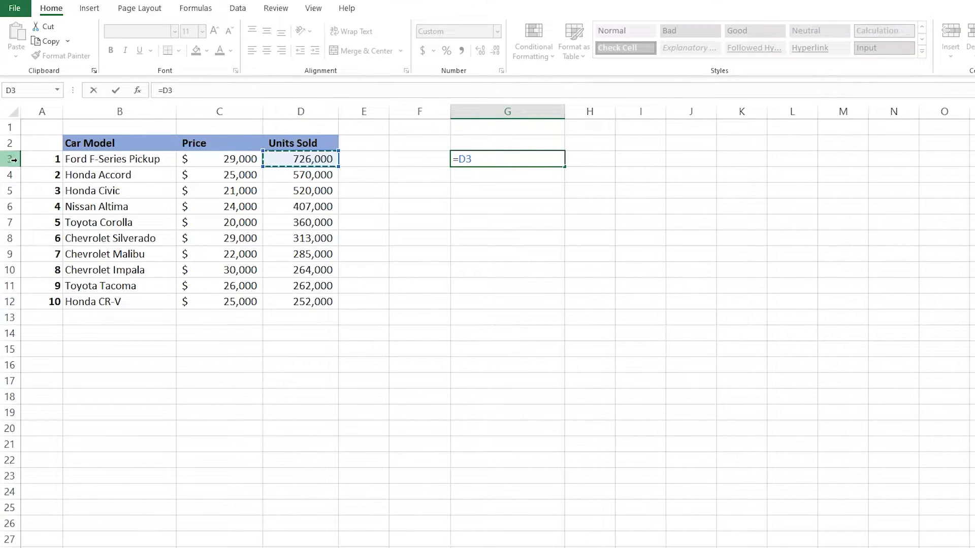
drag(474, 159, 463, 160)
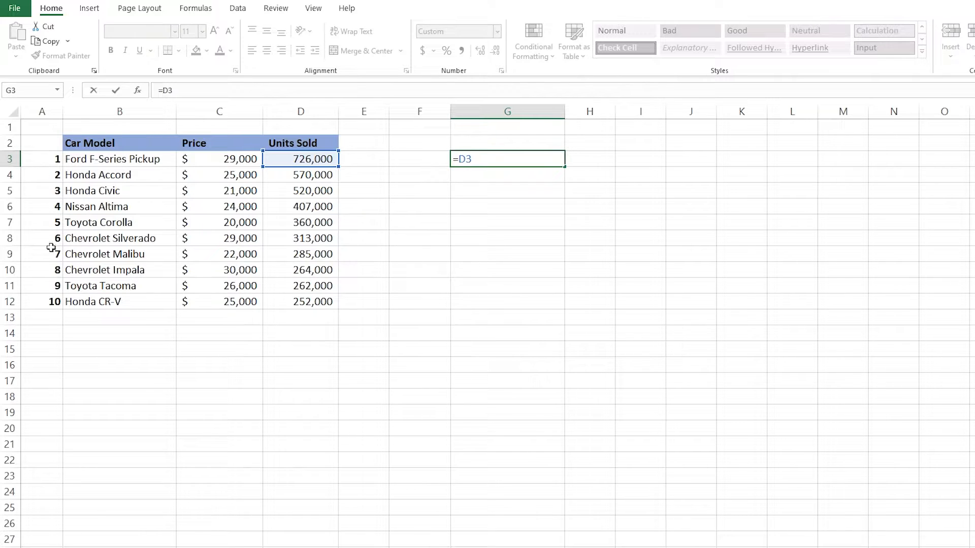
key(BackSpace)
key(BackSpace)
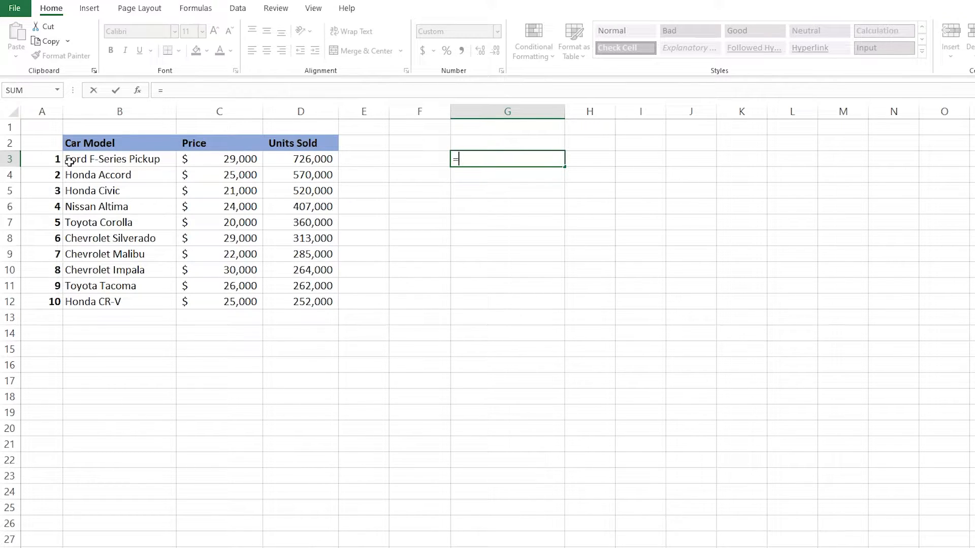
Point the G3 formula at ranges A3:A12 and B3:D3 in turn, and enter it as =A2:D12
drag(52, 159, 56, 302)
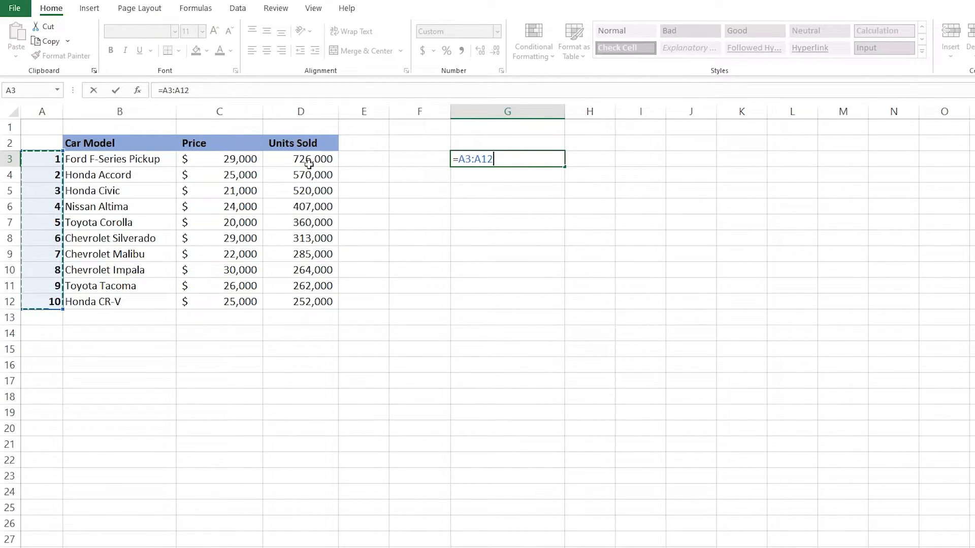
drag(127, 158, 274, 159)
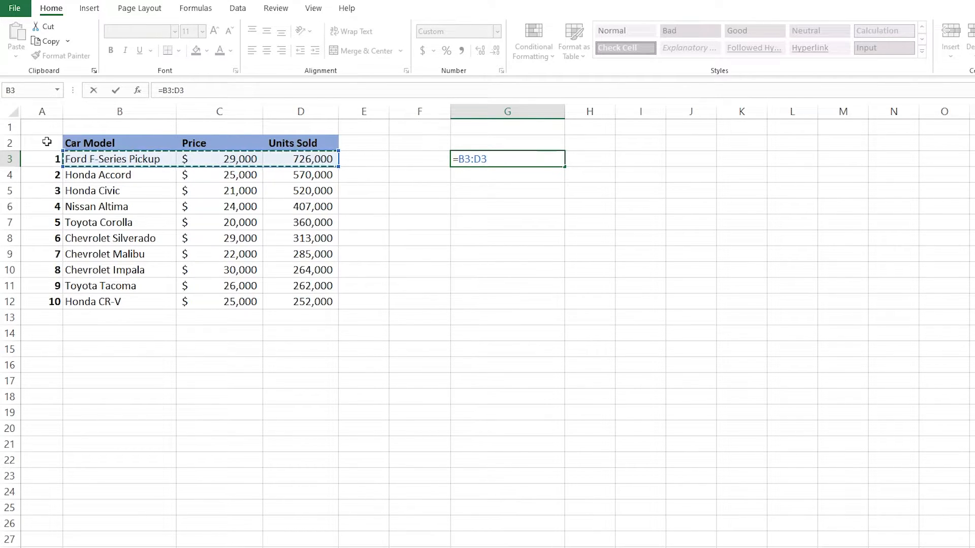
drag(48, 146, 370, 306)
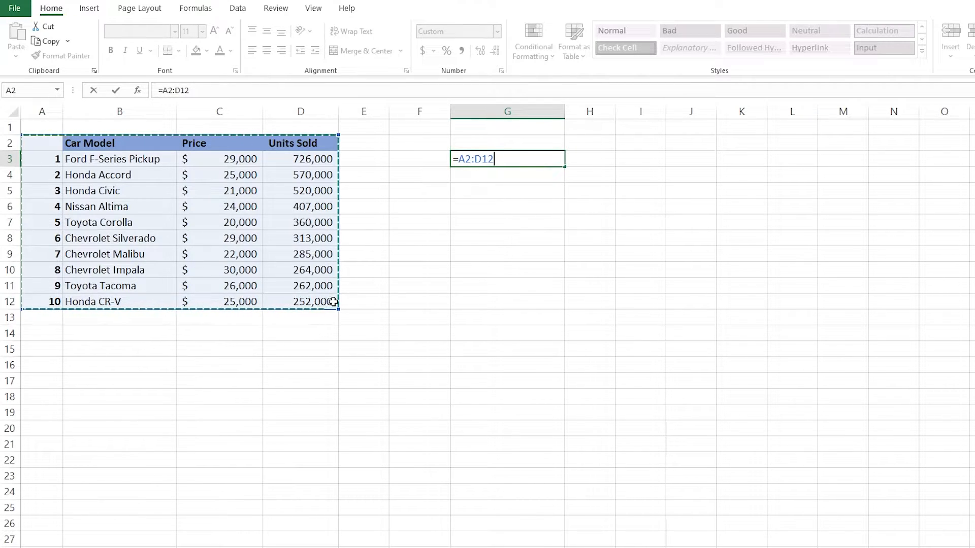
key(Return)
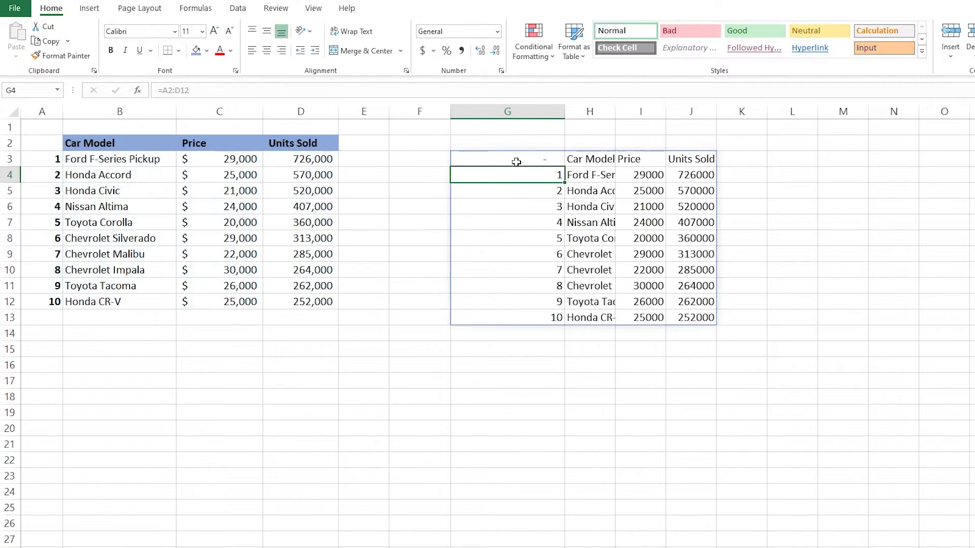
Widen column H so the full car model names fit in the referenced table
click(693, 315)
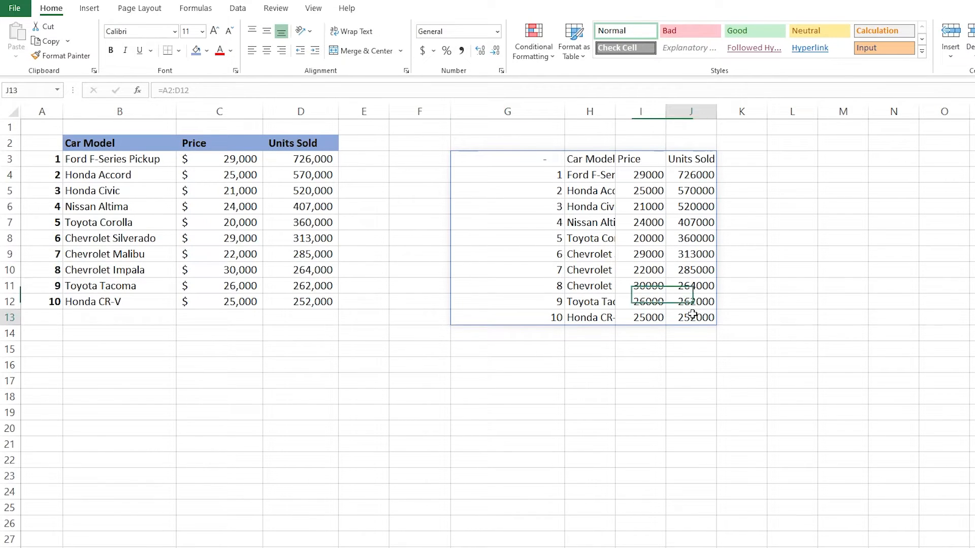
click(548, 160)
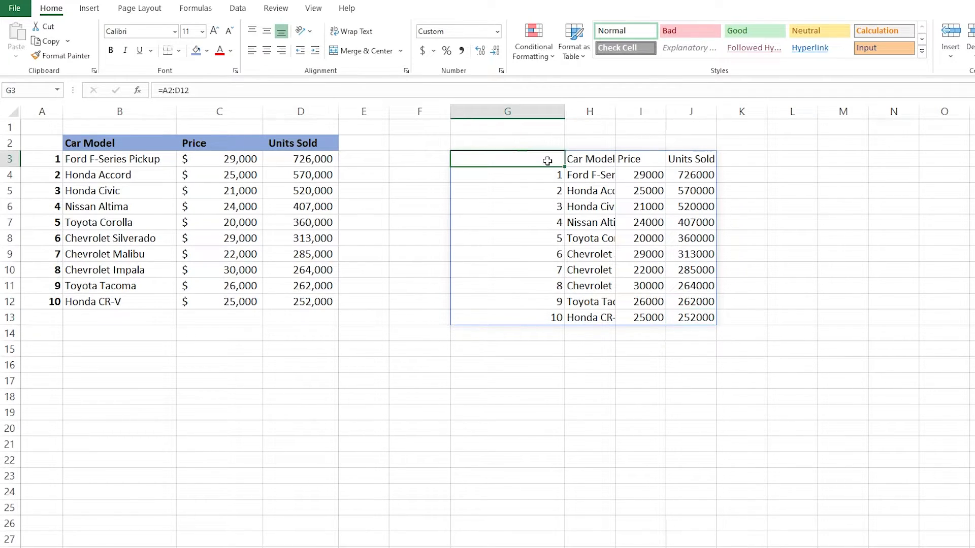
drag(616, 112, 680, 112)
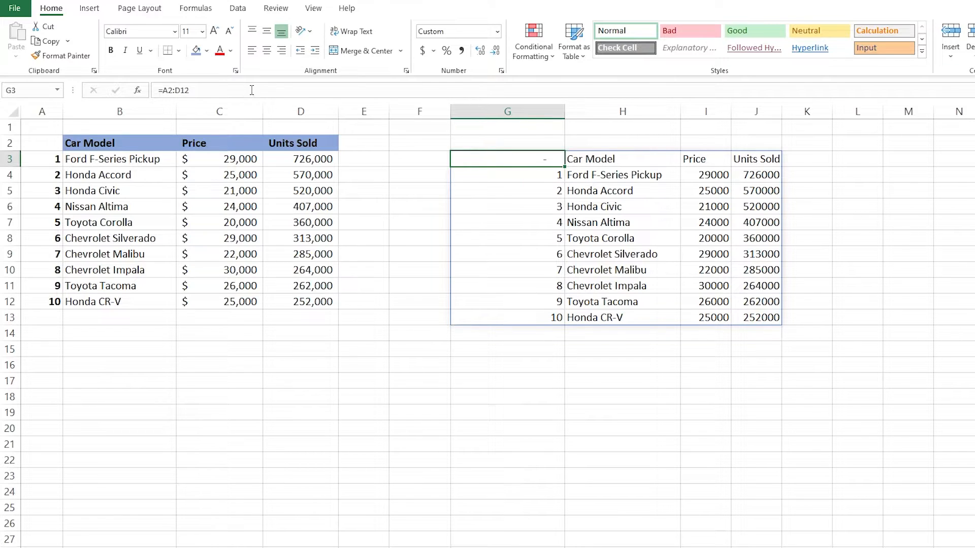
Delete the table range formula from cell G3
drag(244, 90, 155, 90)
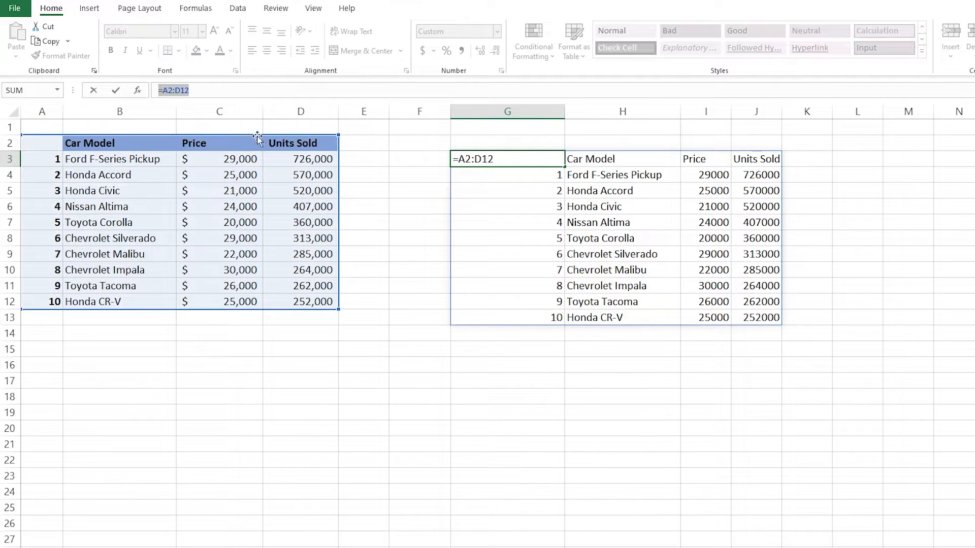
key(BackSpace)
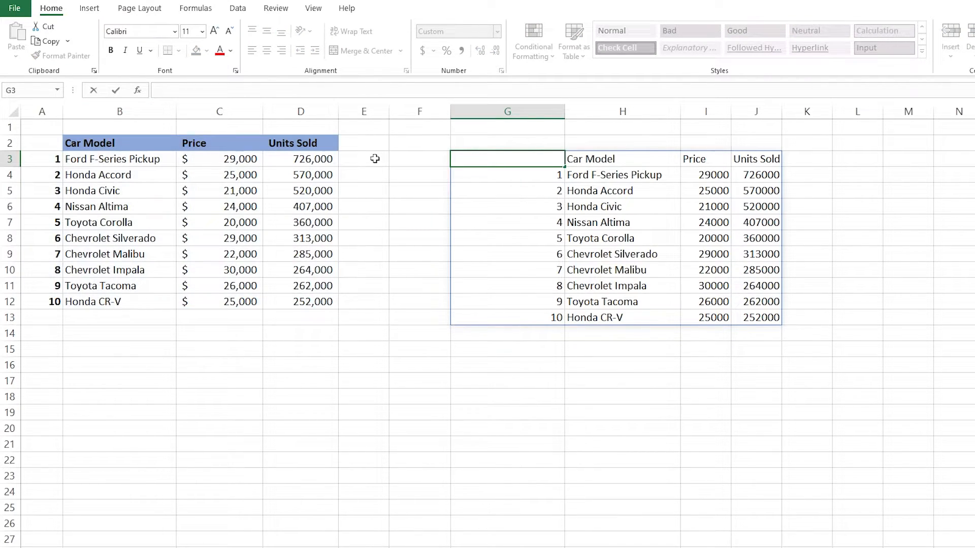
click(461, 188)
click(547, 156)
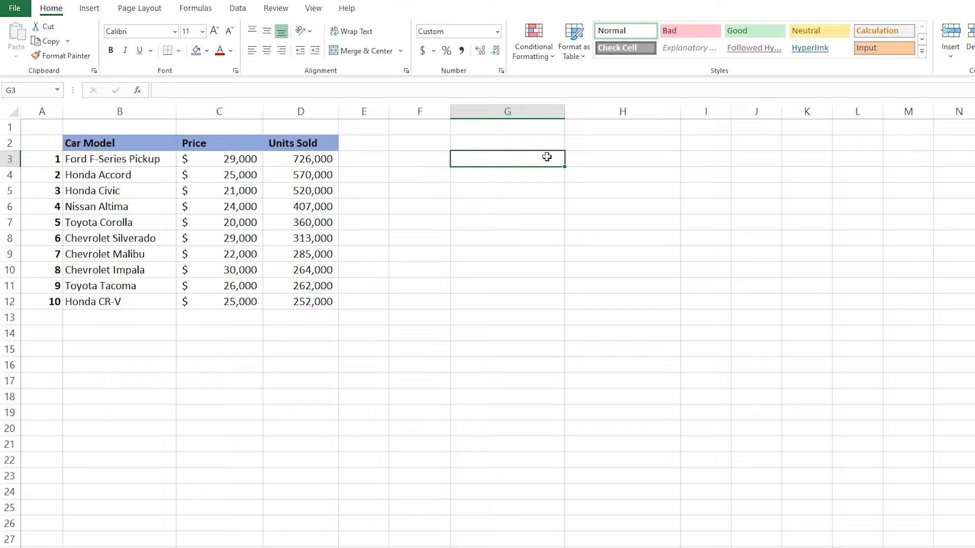
Enter the whole-column reference =B:B in cell G1
click(521, 130)
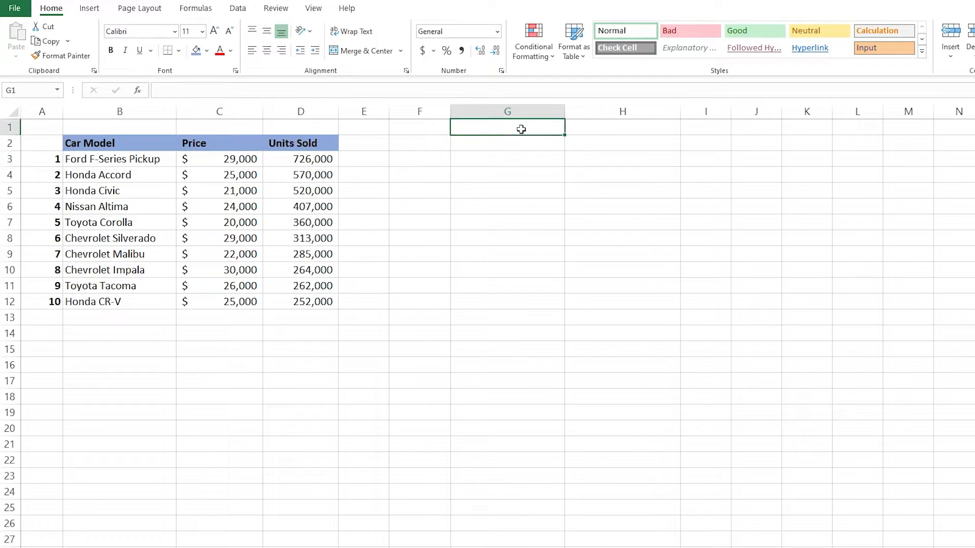
text(=)
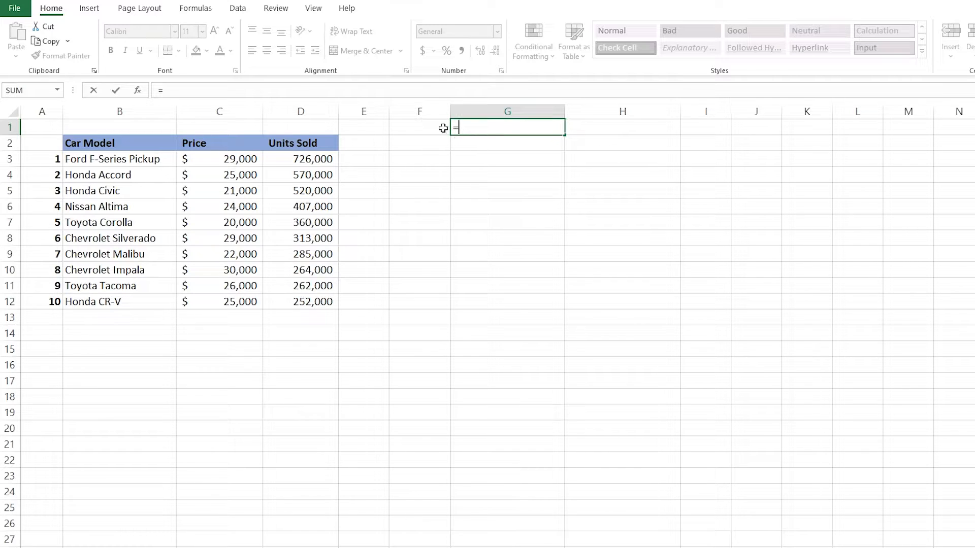
click(129, 112)
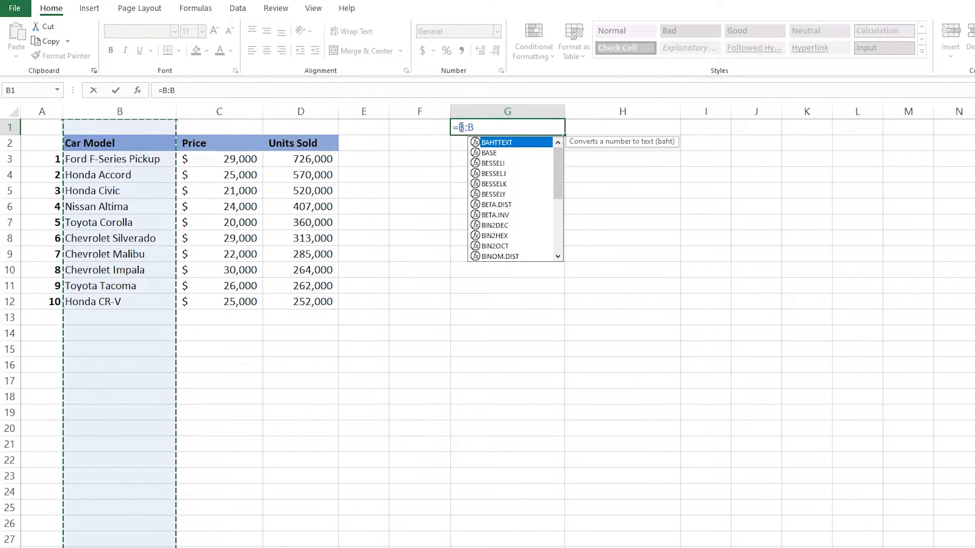
key(Return)
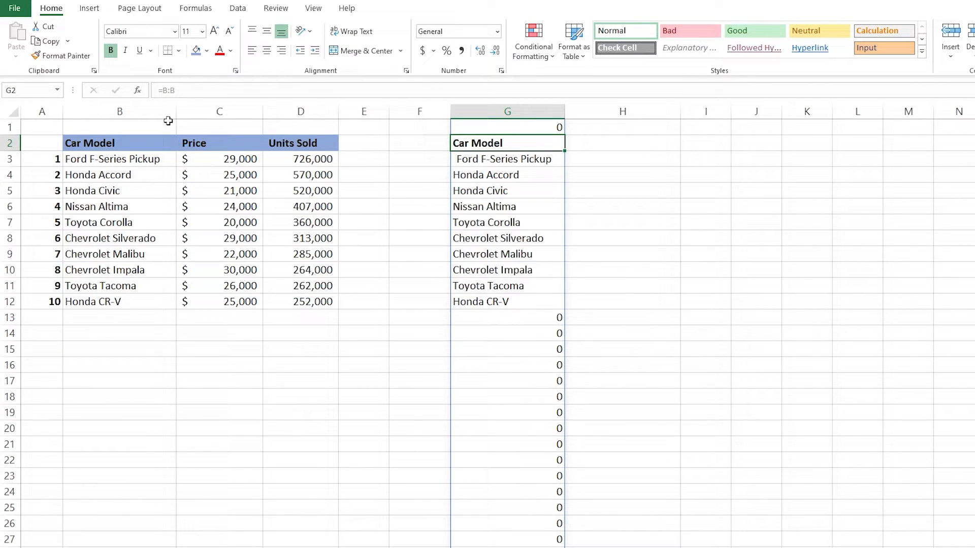
Compare cells G1, G13 and G17 with the blank cells below the table in column B, and delete the formula in G1
click(557, 129)
click(559, 318)
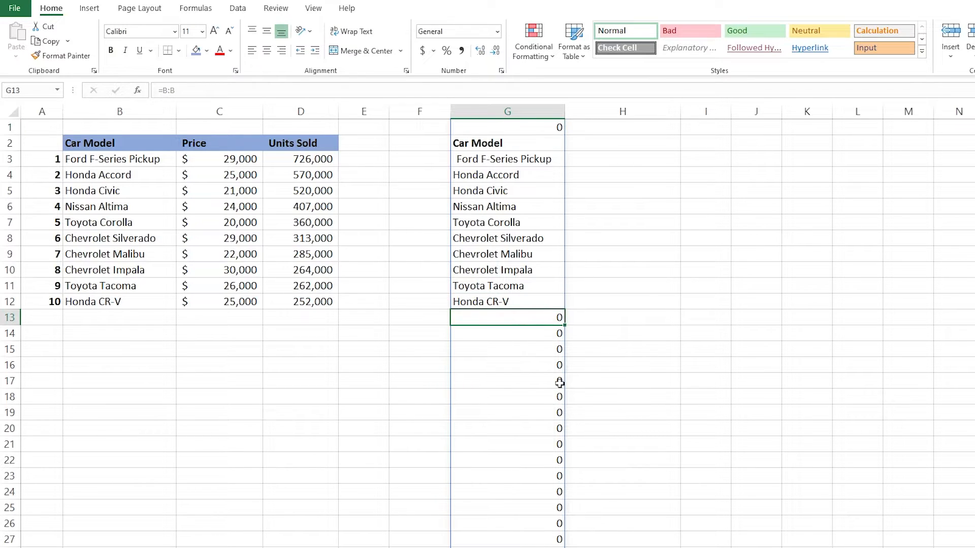
click(536, 381)
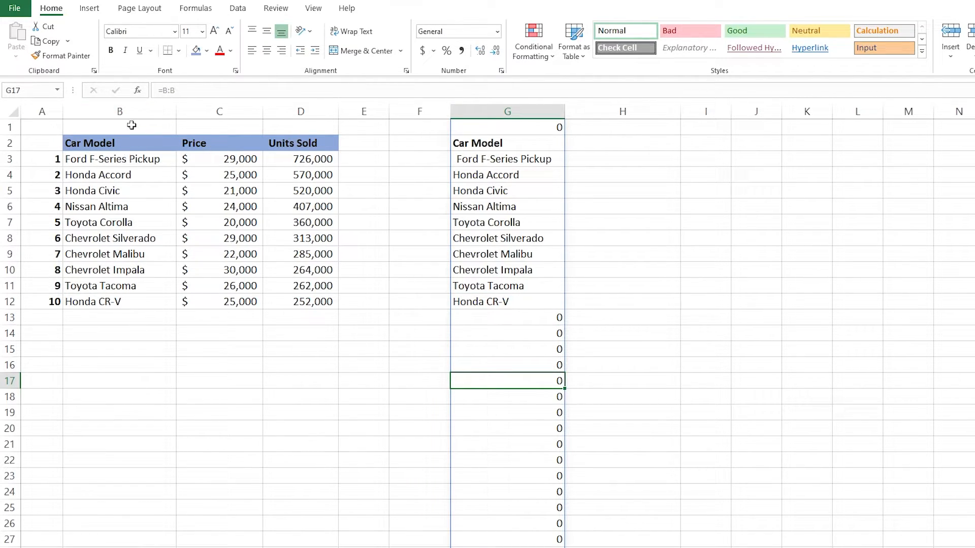
click(125, 364)
click(111, 319)
drag(111, 319, 127, 385)
click(516, 319)
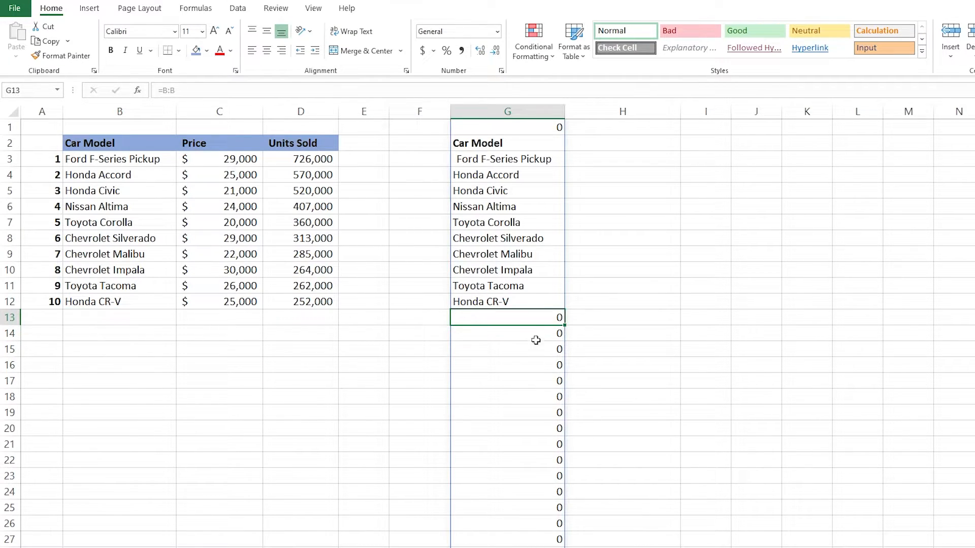
click(509, 129)
key(Delete)
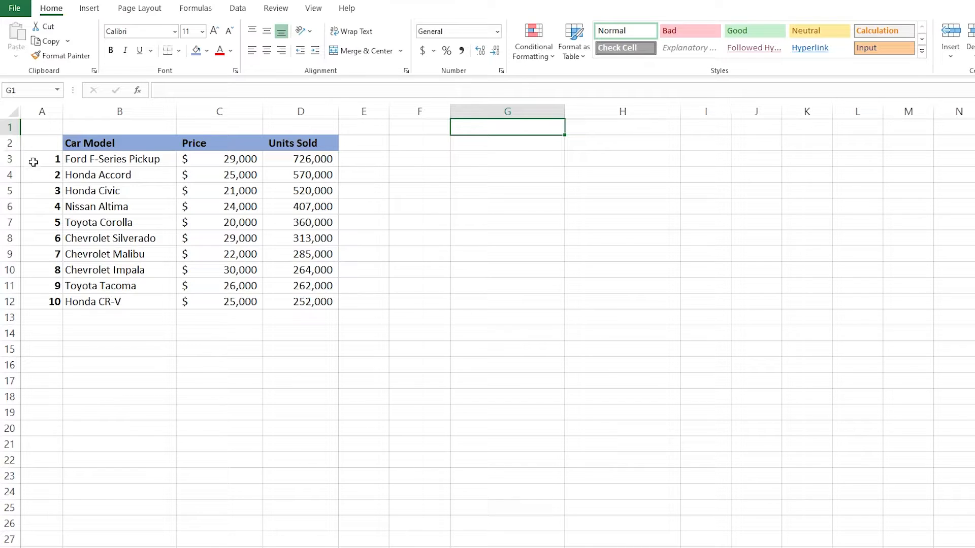
Enter the whole-row reference =3:3 in cell A17, below the table
click(38, 379)
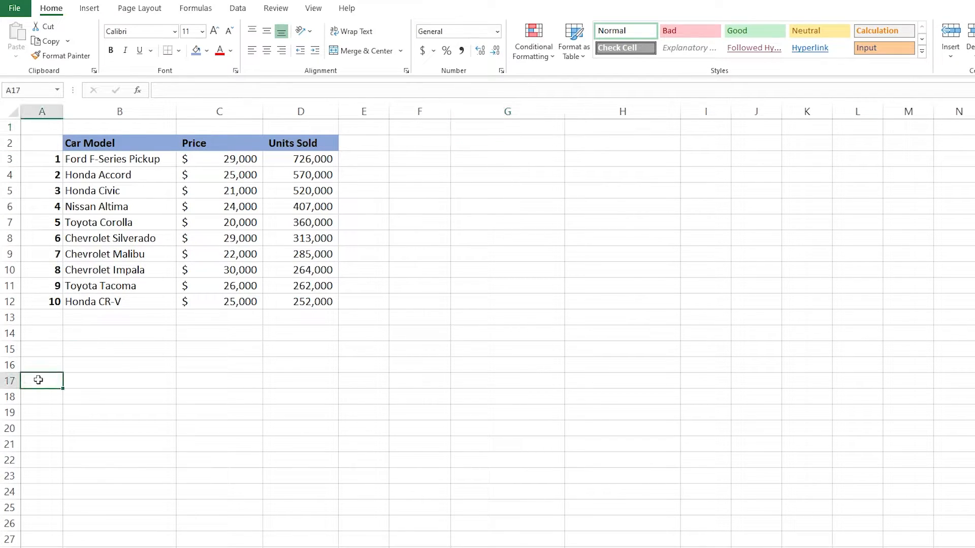
text(=)
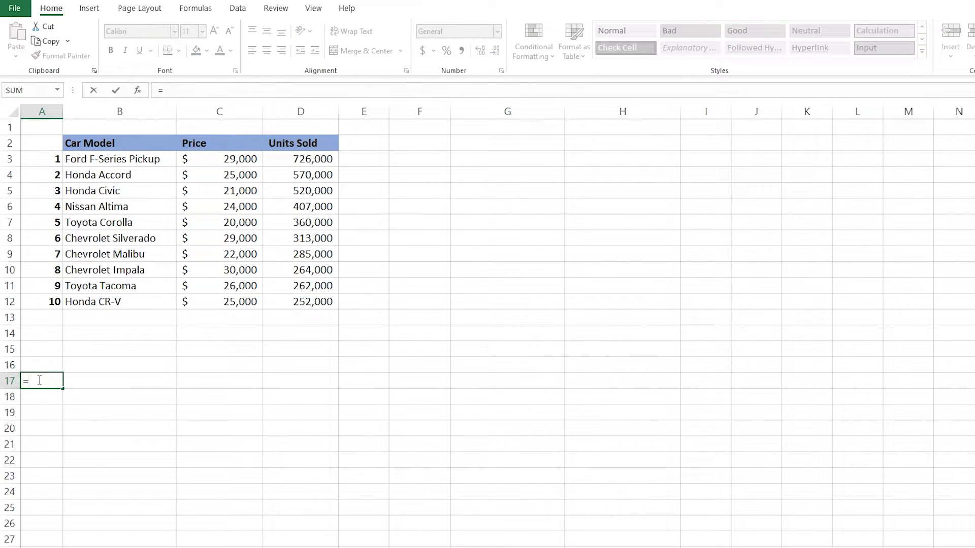
text(3:3)
key(Return)
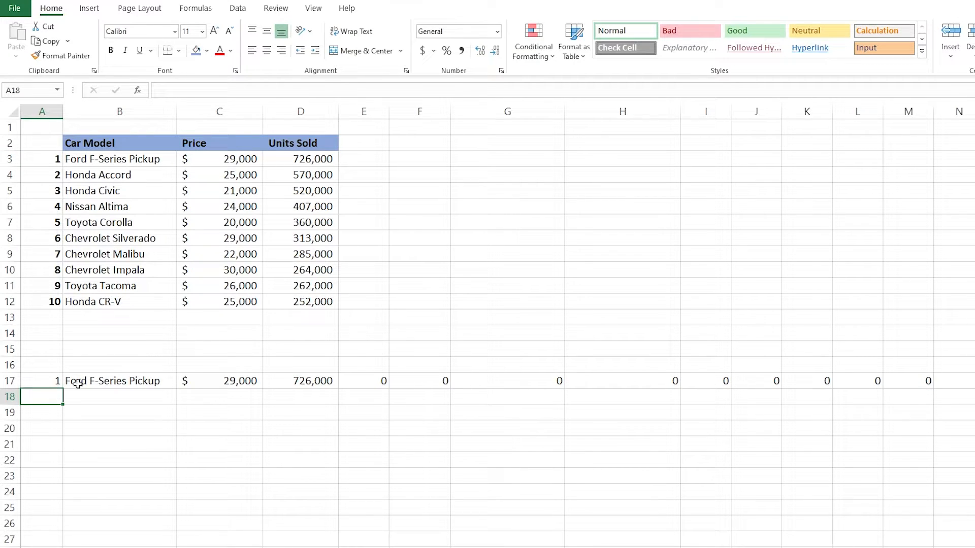
Replace the whole-row reference in cell A17 with the range reference =B4:D5
click(50, 384)
key(Delete)
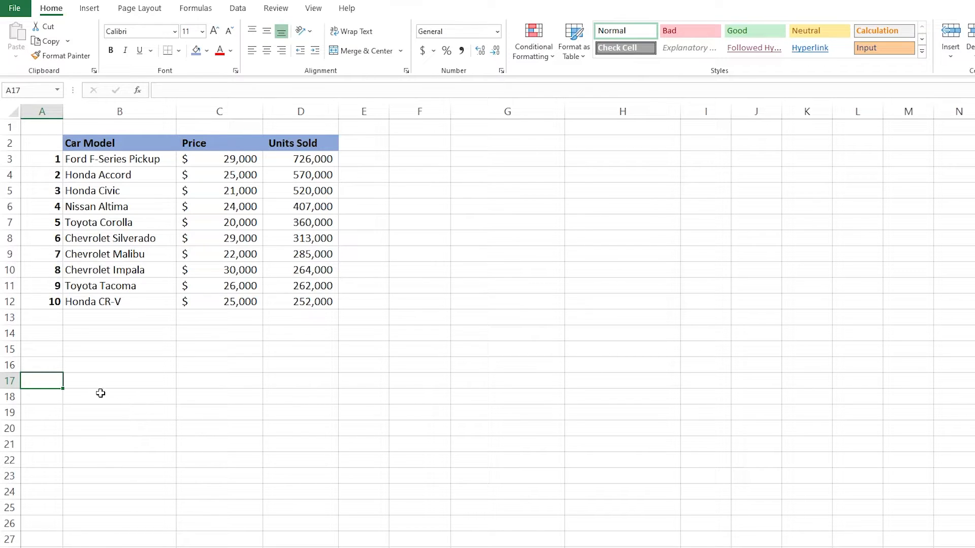
text(=)
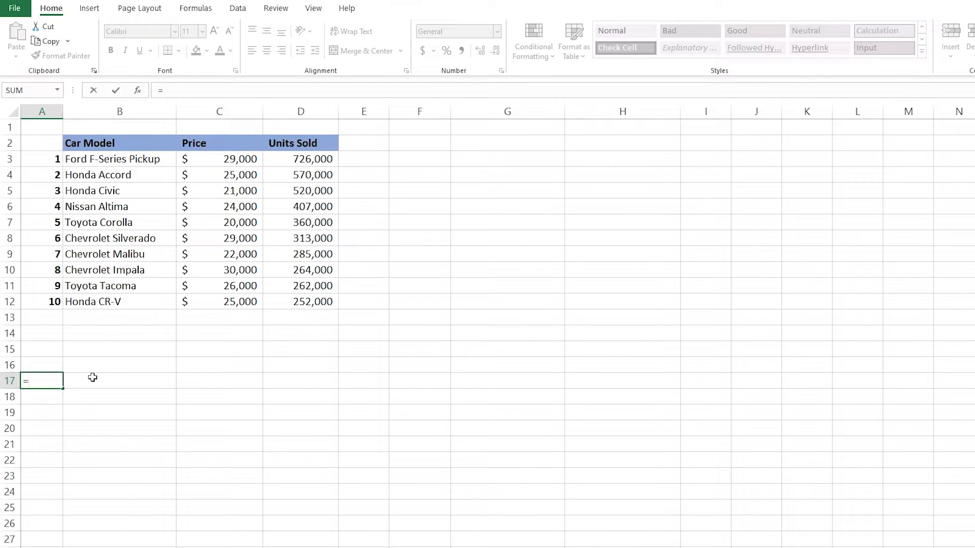
text(B)
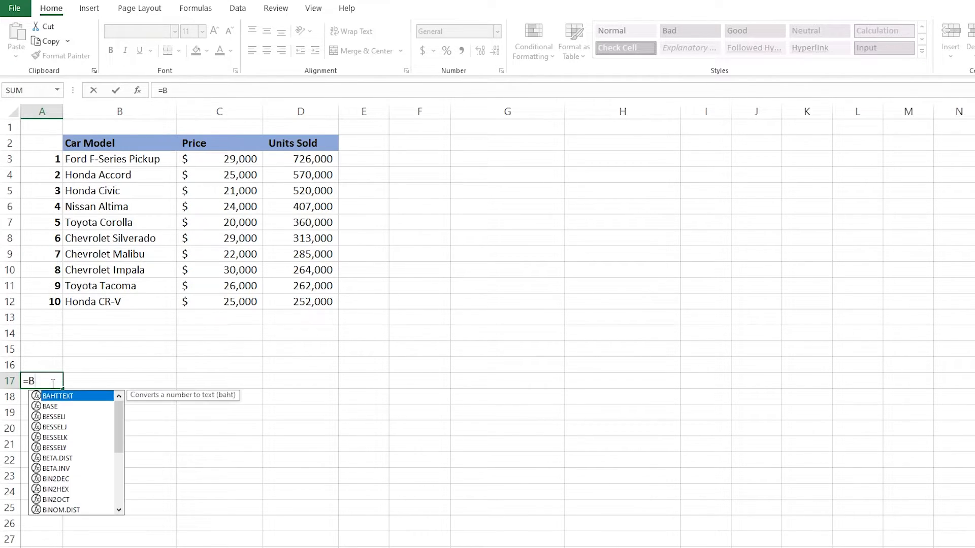
text(4:)
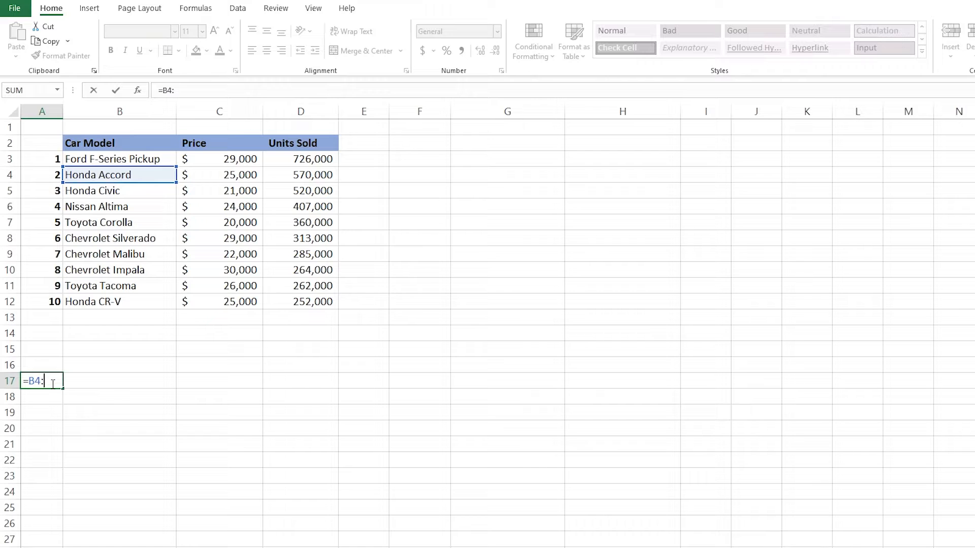
text(D5)
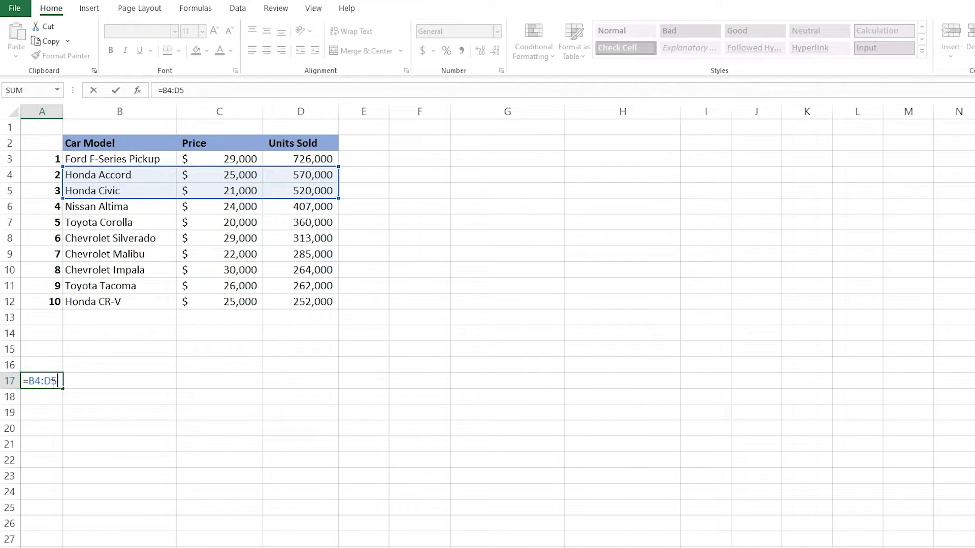
key(Return)
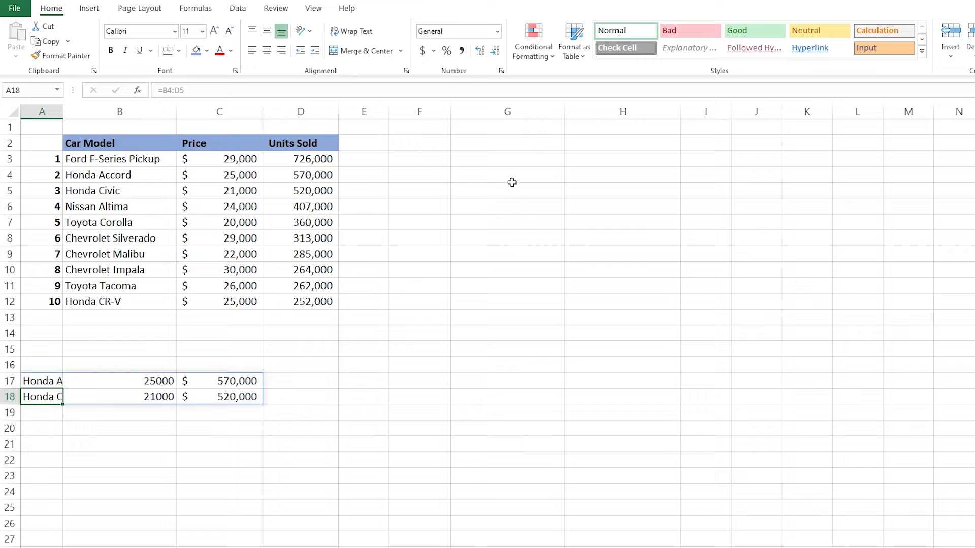
Enter the single-column range reference =B3:B12 in cell G3, beside the table
click(507, 157)
text(=)
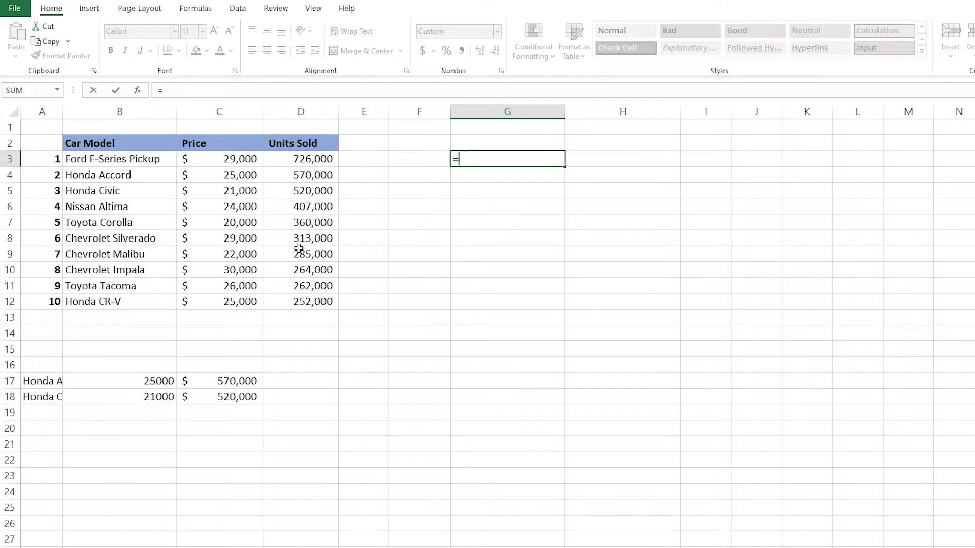
text(B3:)
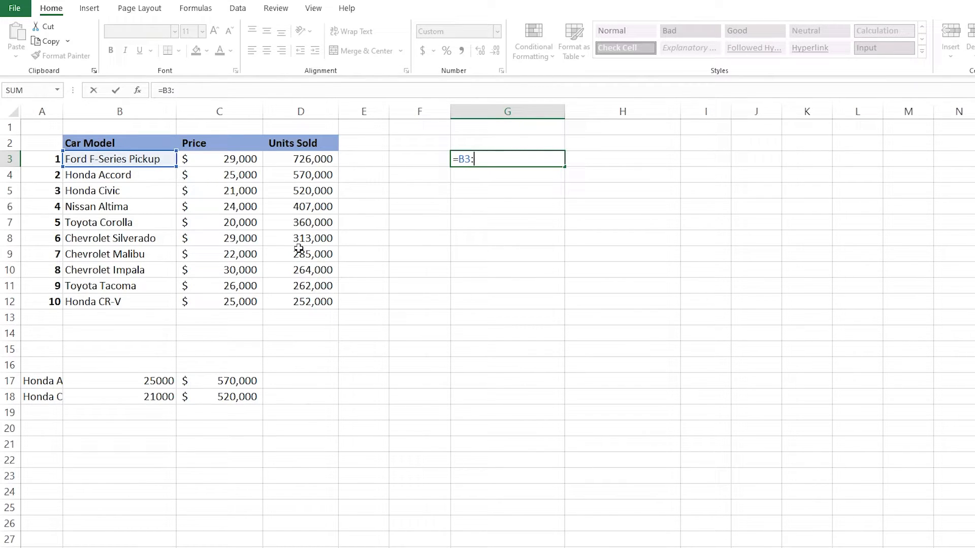
text(B12)
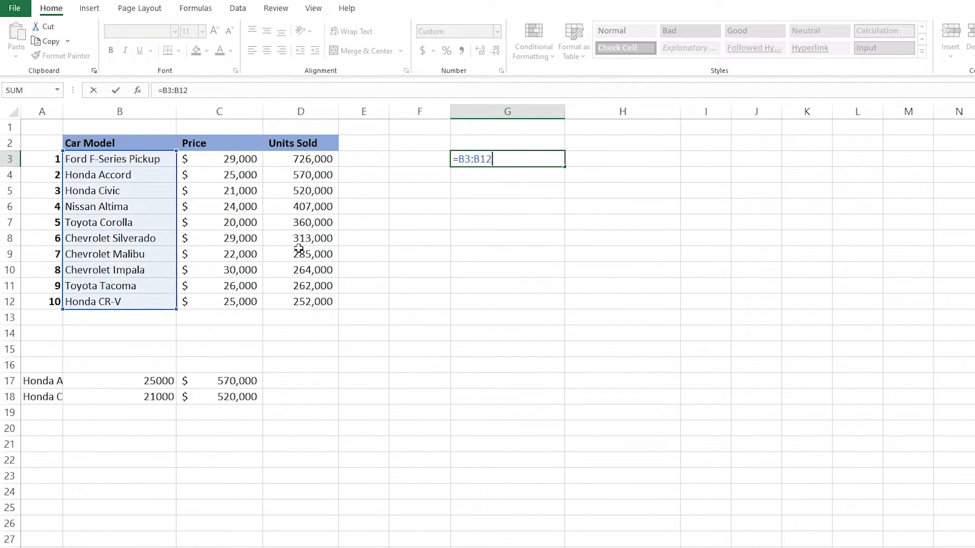
key(Return)
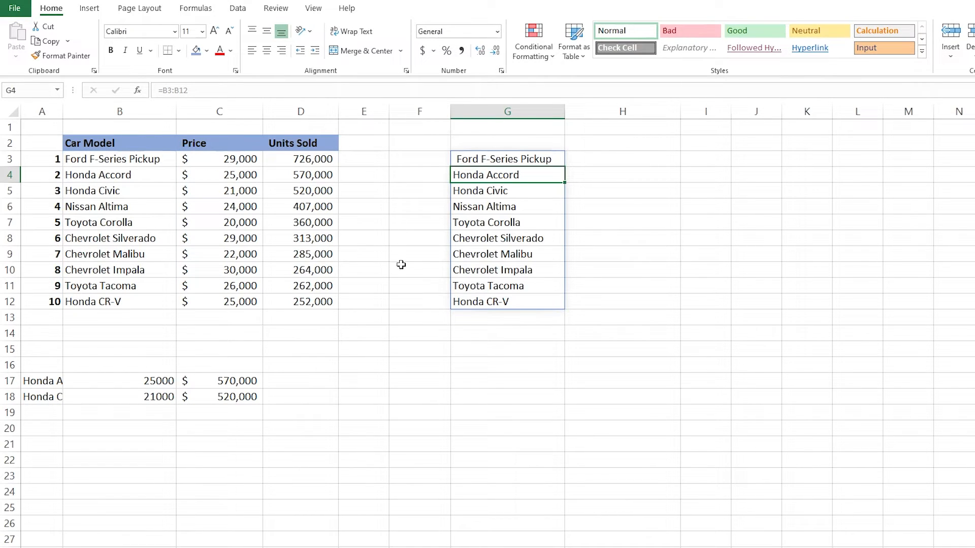
click(496, 341)
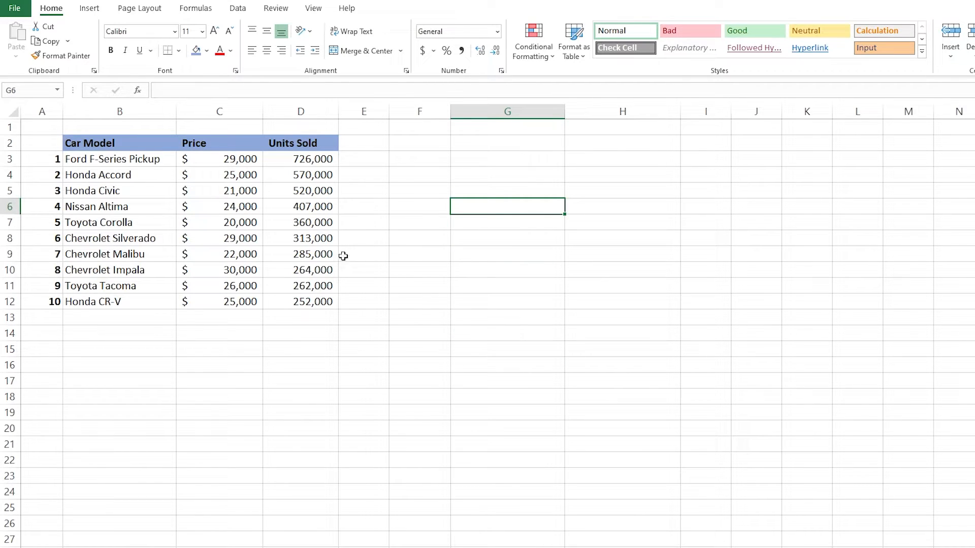
click(487, 189)
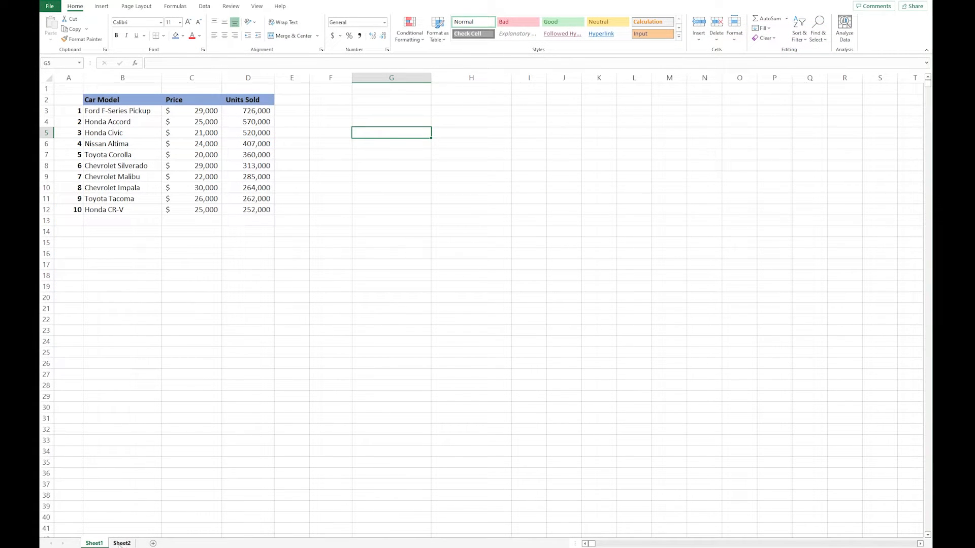
In cell F3 of Sheet2, enter a reference to the Car Model header in cell B2 of Sheet1
click(120, 543)
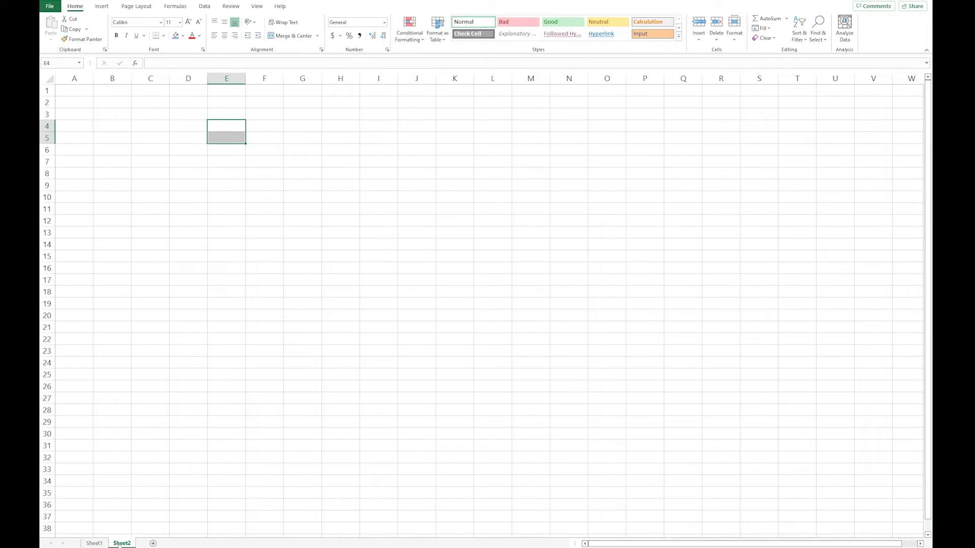
click(264, 116)
text(=)
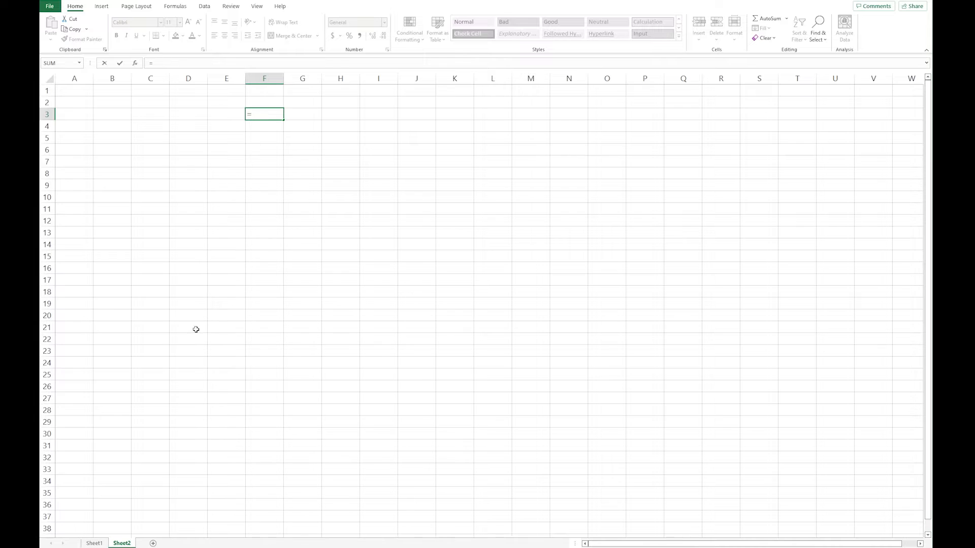
click(94, 543)
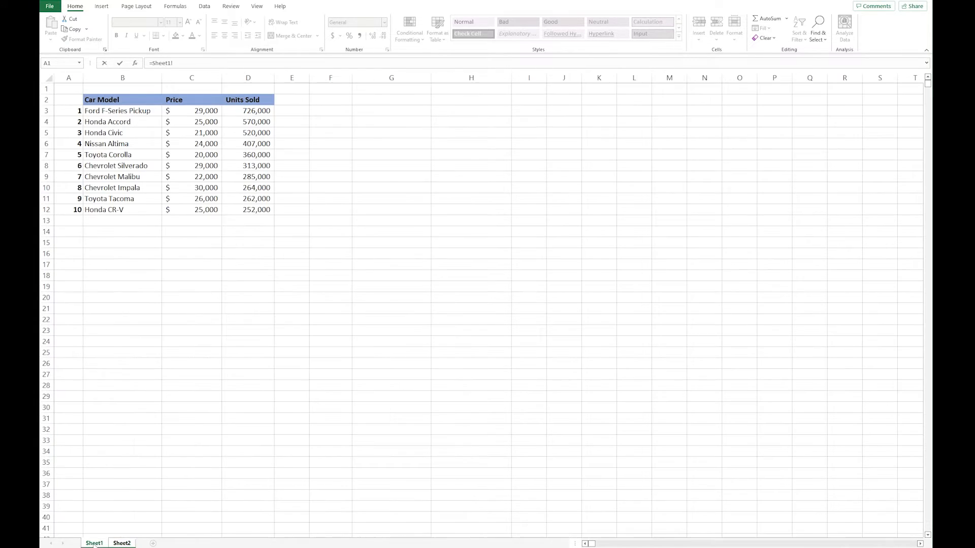
click(117, 100)
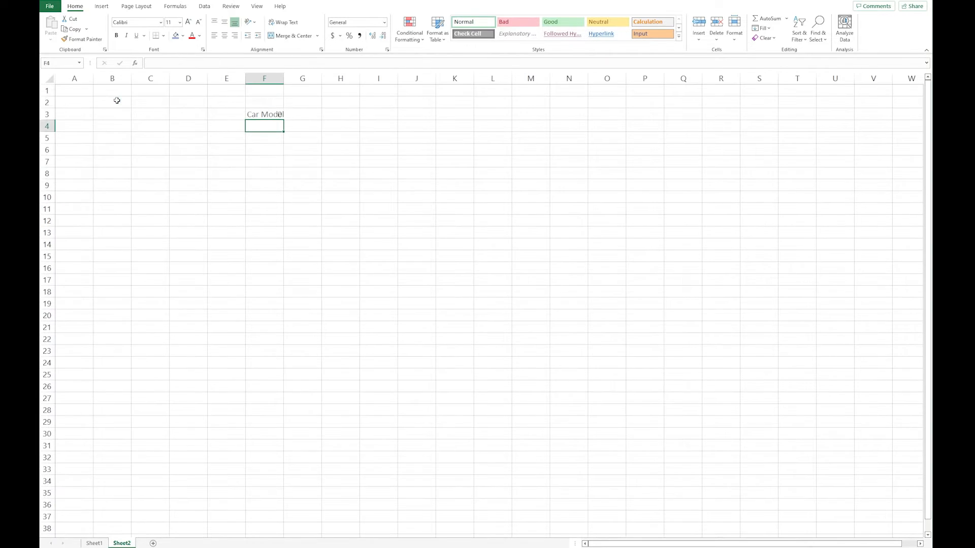
key(Return)
Examine the sheet name and cell address in Sheet2's F3 formula, and look at the Car Model header it references on Sheet1
click(264, 114)
click(195, 64)
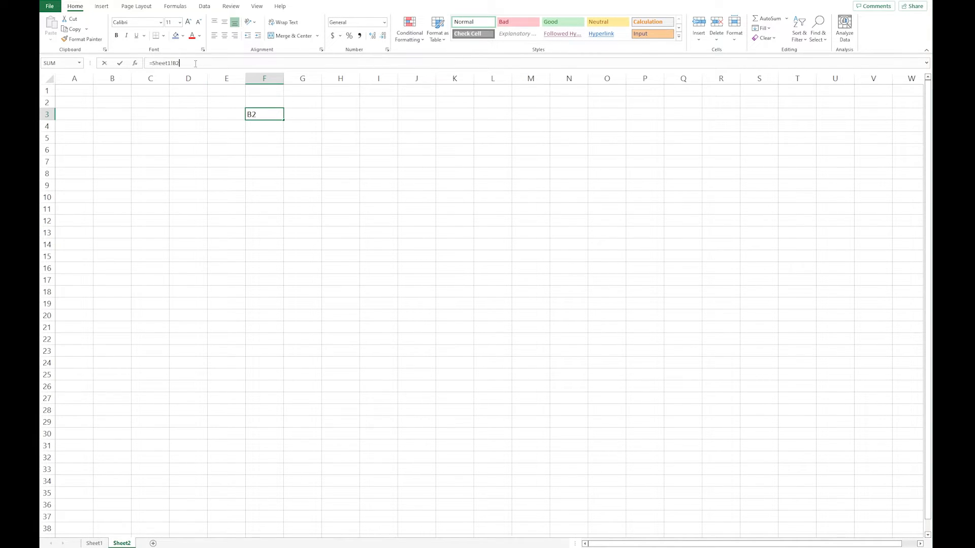
drag(196, 64, 149, 66)
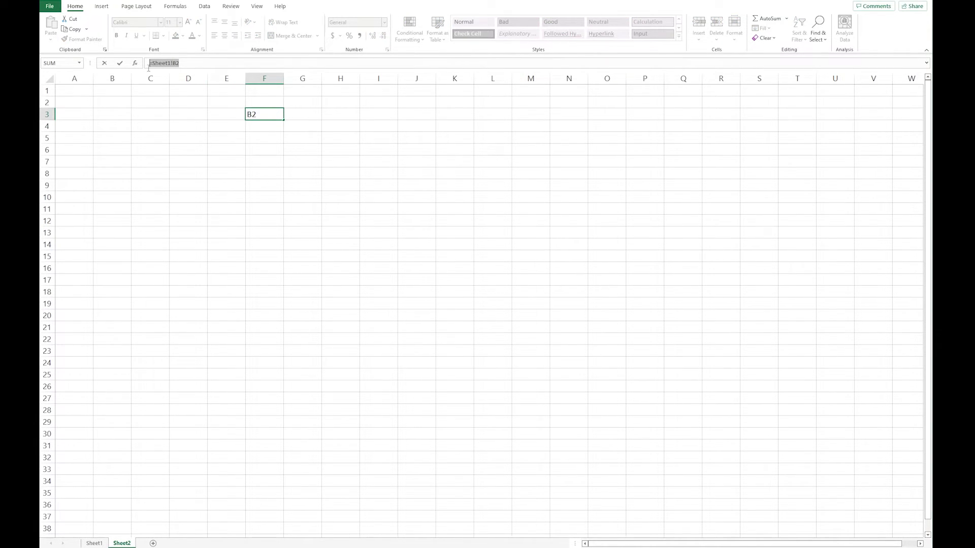
click(188, 64)
drag(173, 63, 153, 64)
click(179, 63)
key(Escape)
click(94, 543)
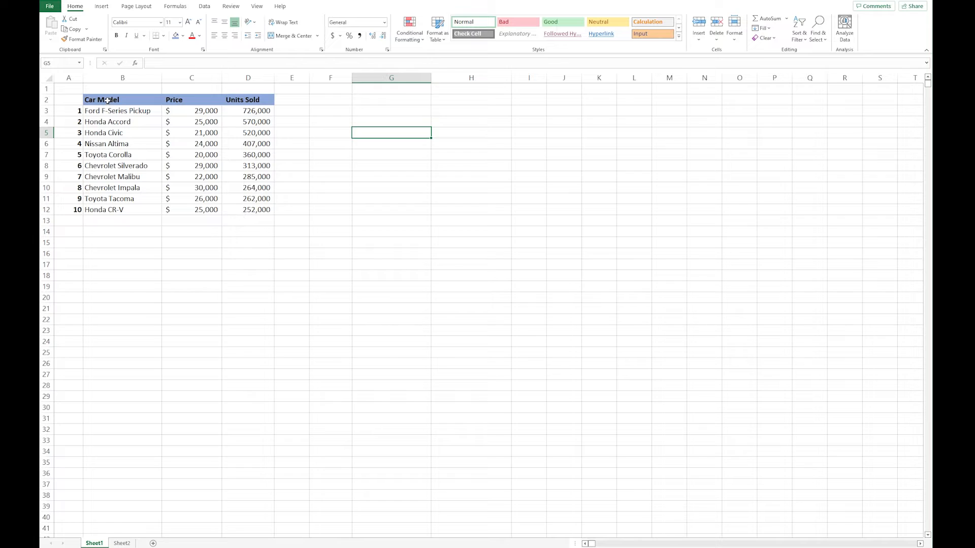
click(123, 543)
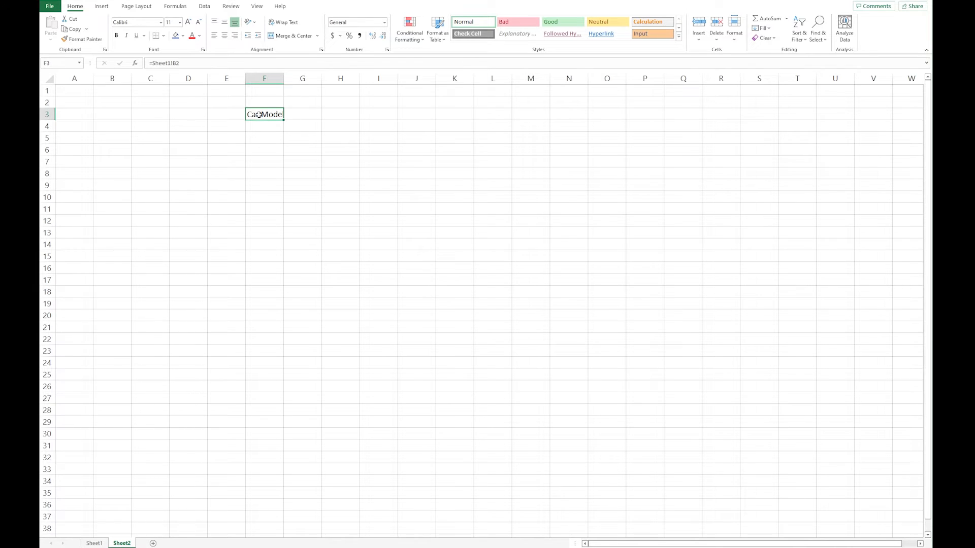
Replace the formula in Sheet2 cell F3 with a reference to the whole car table, =Sheet1!B2:D12
text(=)
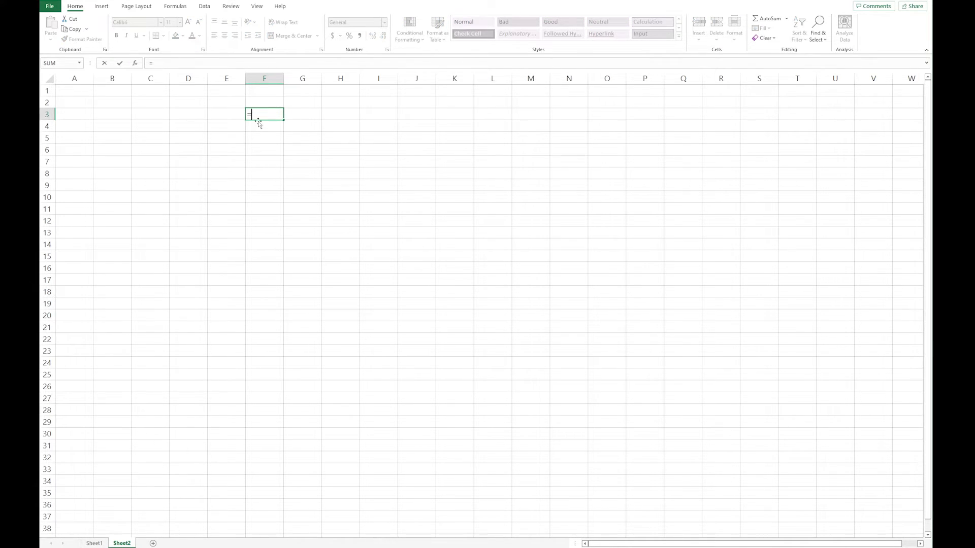
click(94, 543)
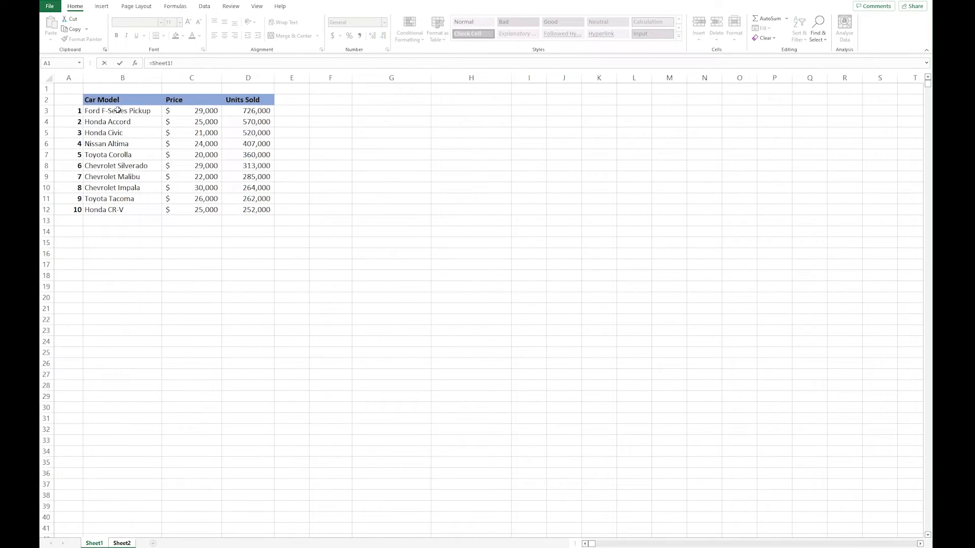
drag(95, 99, 246, 209)
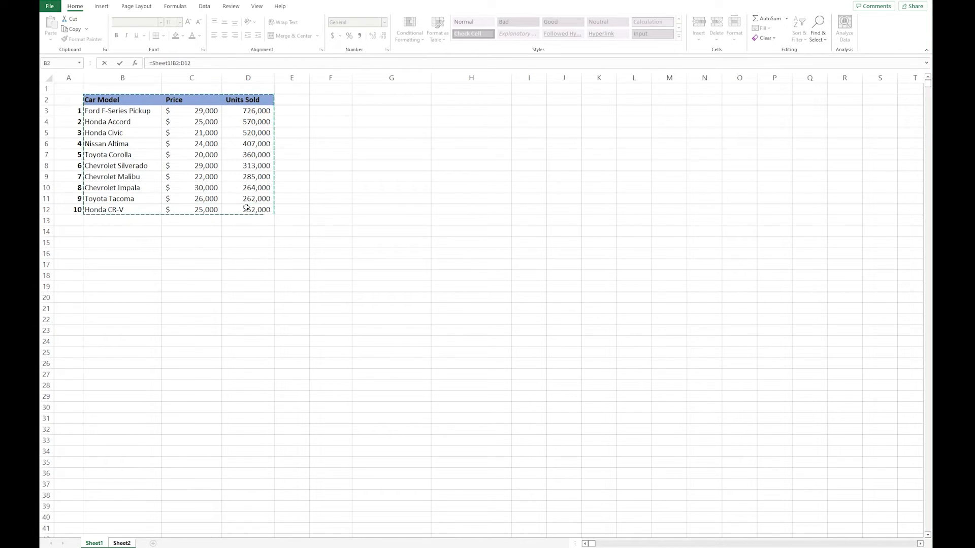
key(Return)
Inspect the sheet name part of the table reference in cell F3, leaving the formula as it is
click(264, 114)
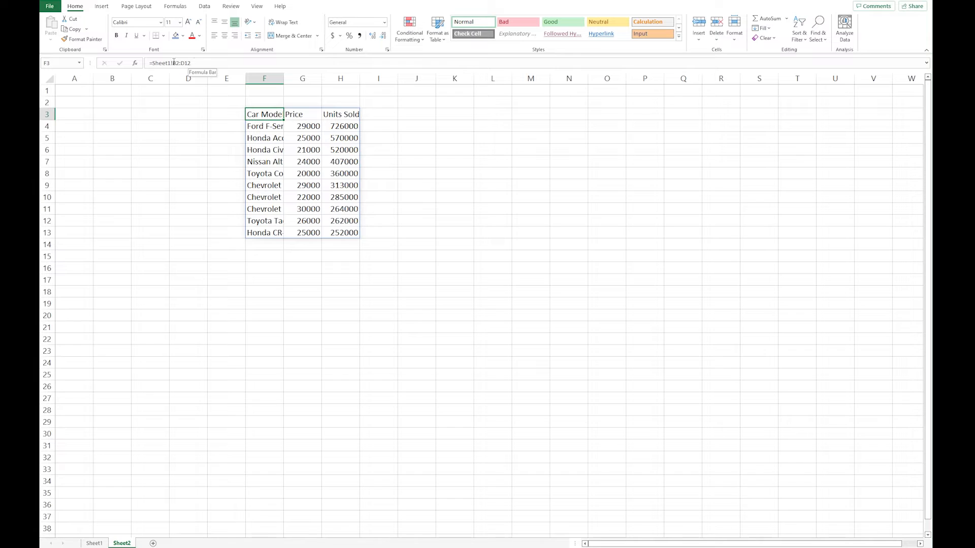
drag(173, 63, 156, 63)
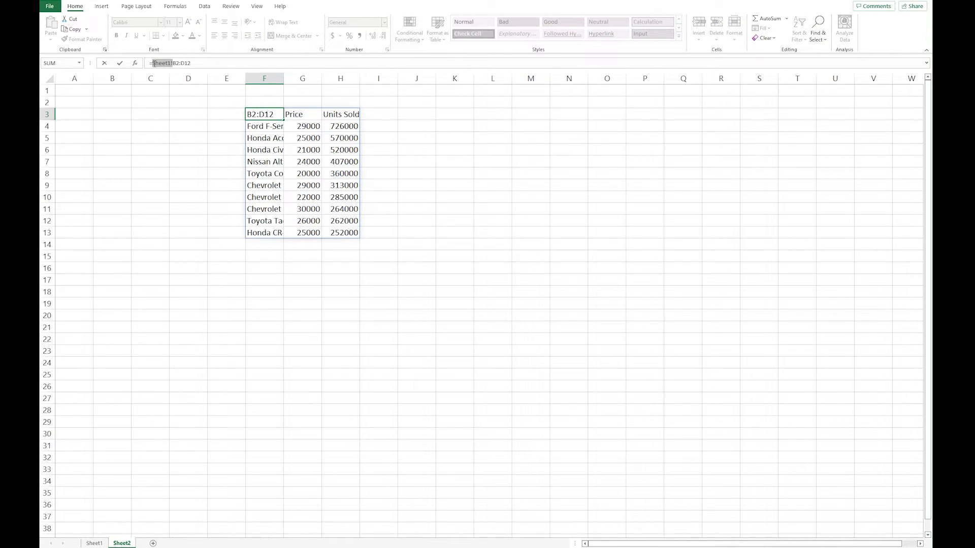
click(173, 63)
key(Return)
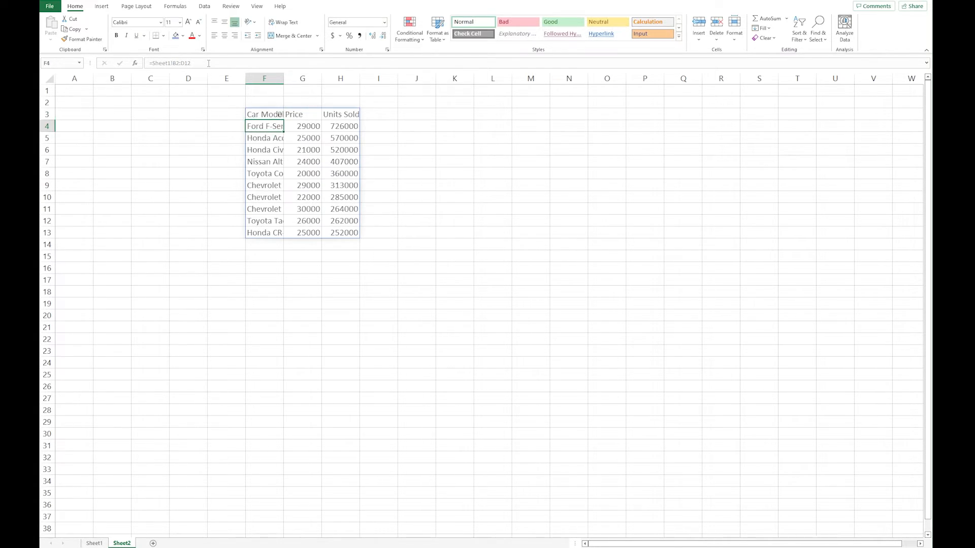
click(206, 149)
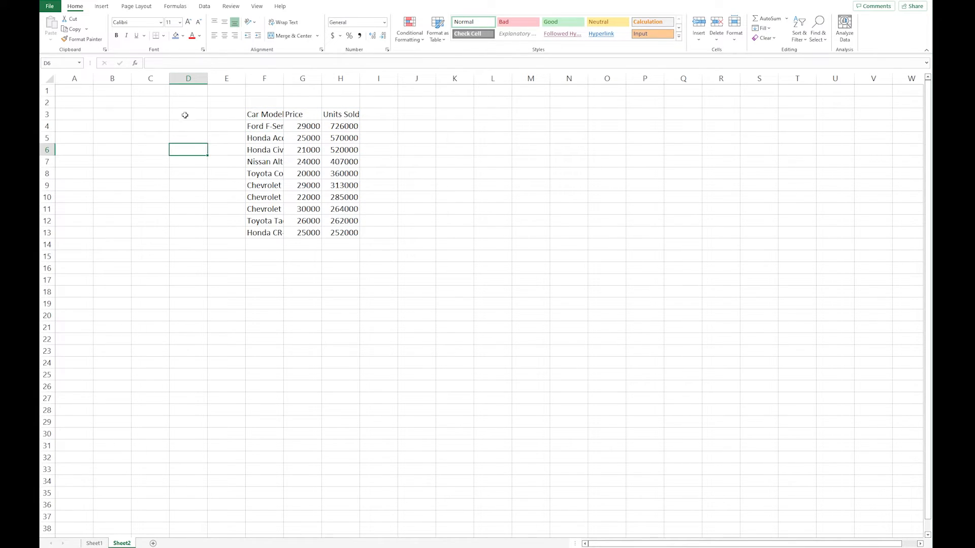
In cell L3 of Sheet2, enter =Sheet1!B3:B7 to reference the first five car models on Sheet1
click(94, 543)
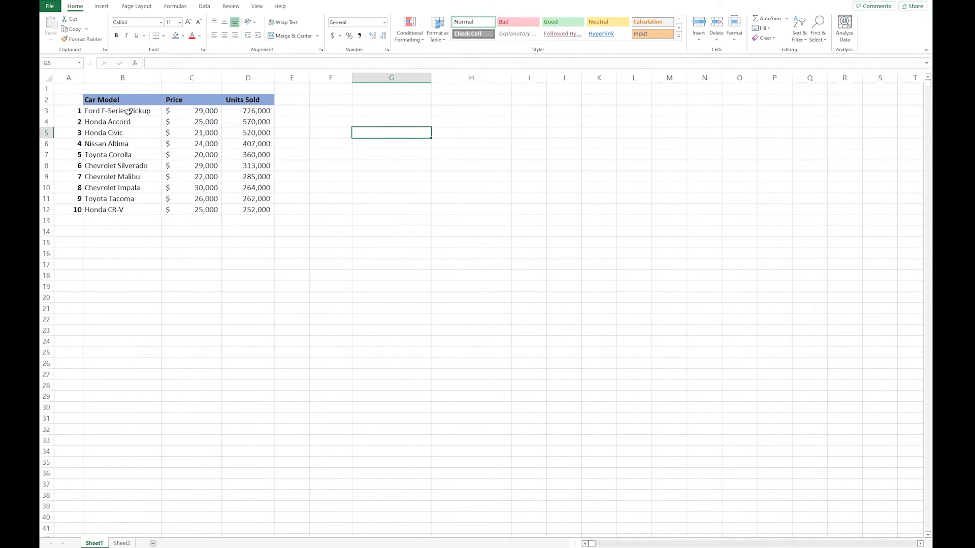
drag(128, 111, 125, 151)
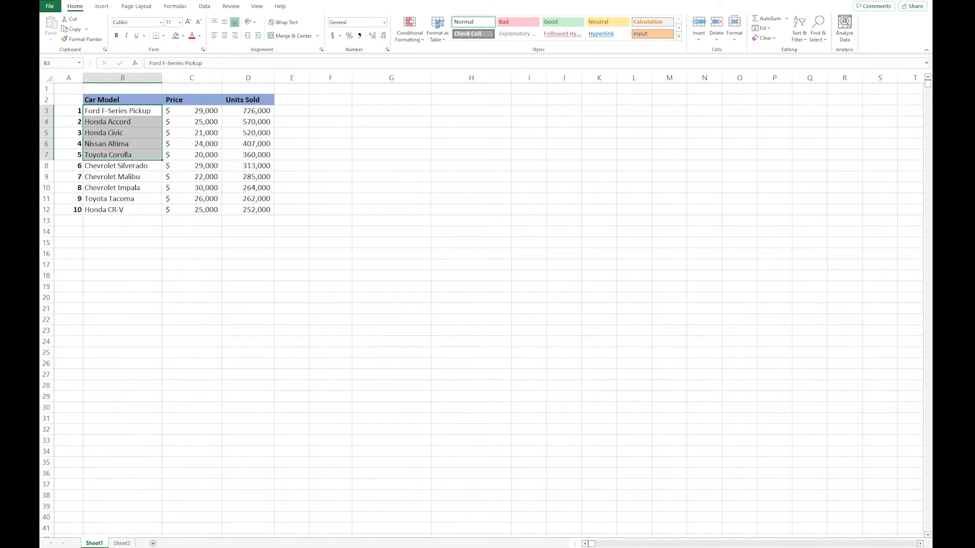
click(122, 543)
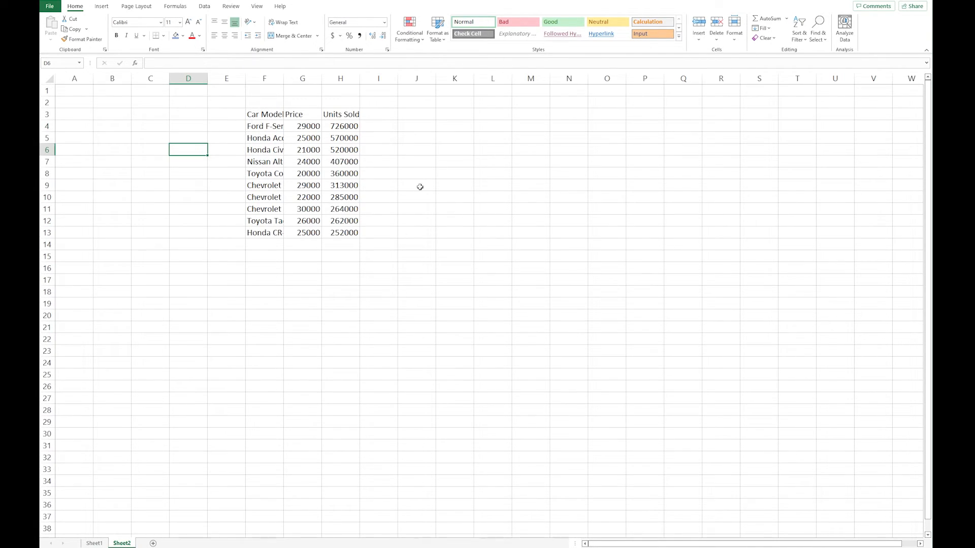
click(486, 114)
text(=)
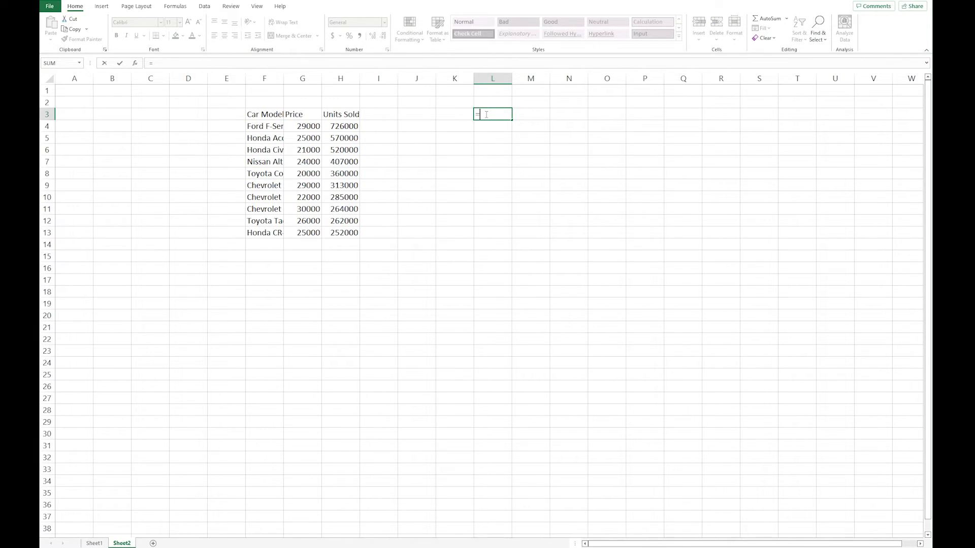
text(Sh)
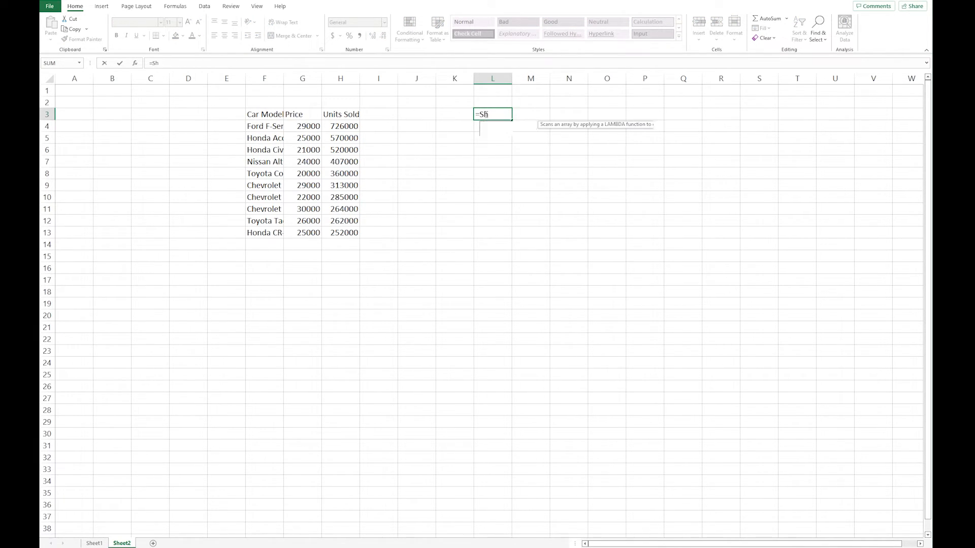
text(eet)
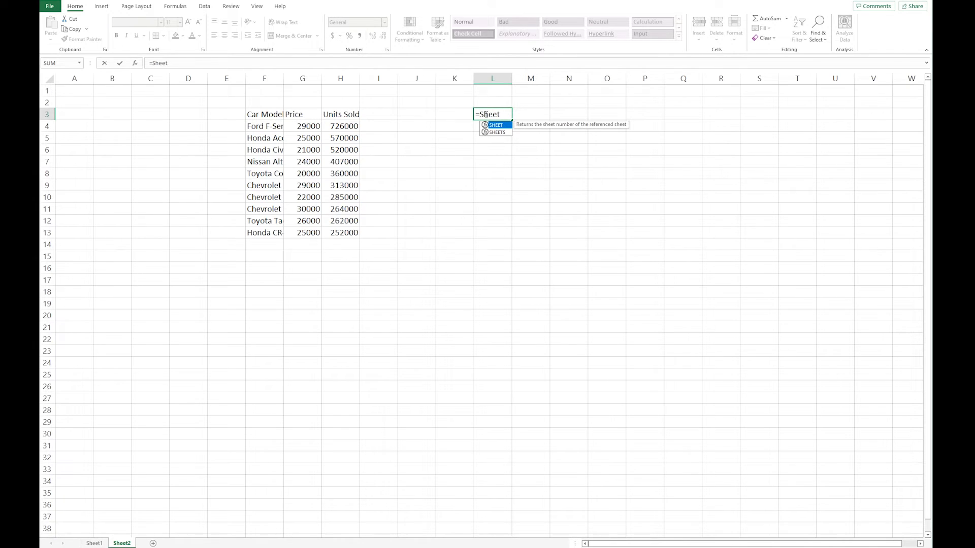
text(1)
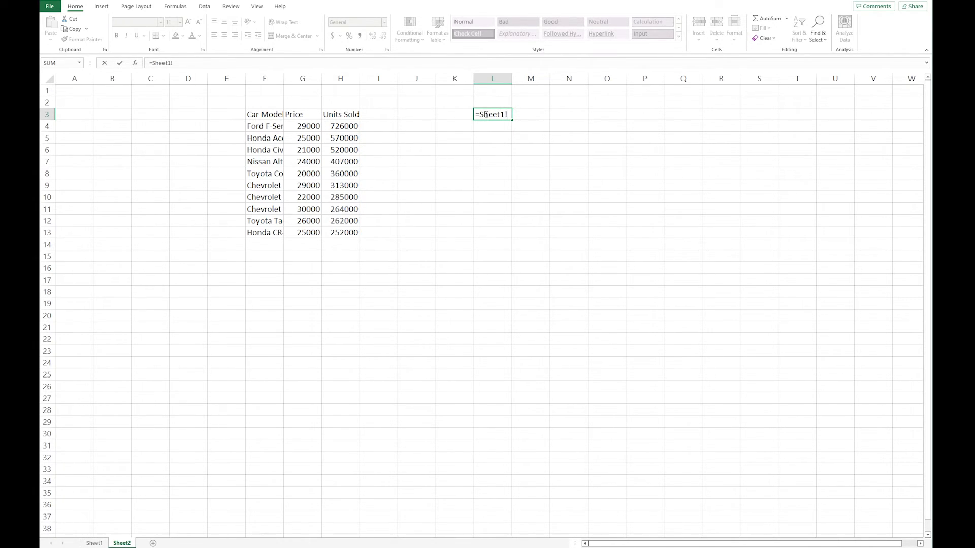
text(!B3:B)
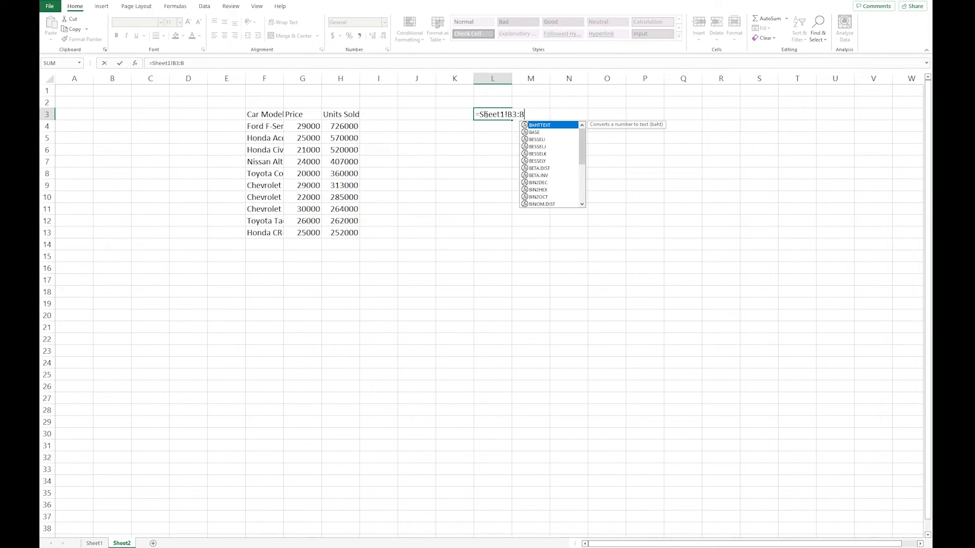
text(7)
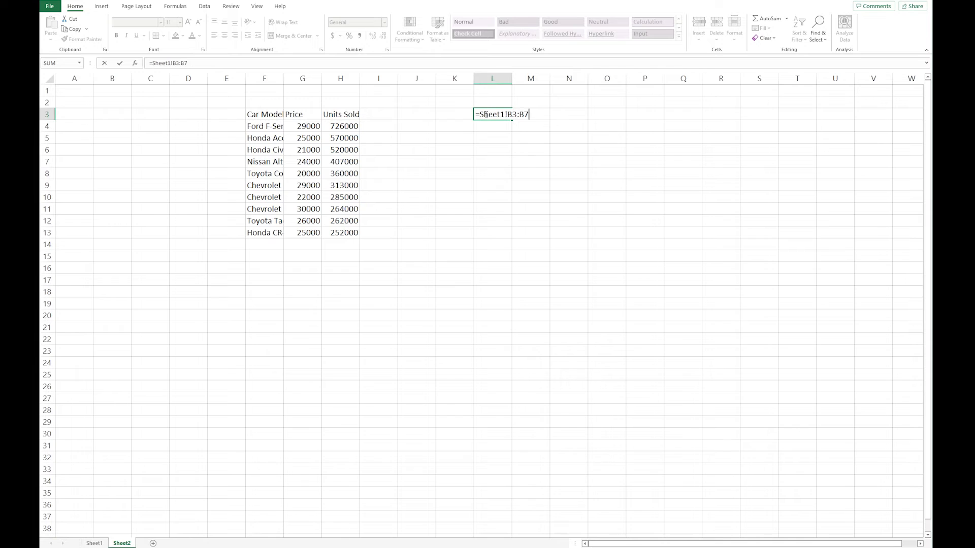
key(Return)
Widen columns L and F on Sheet2 so the car model names are readable
drag(512, 78, 554, 78)
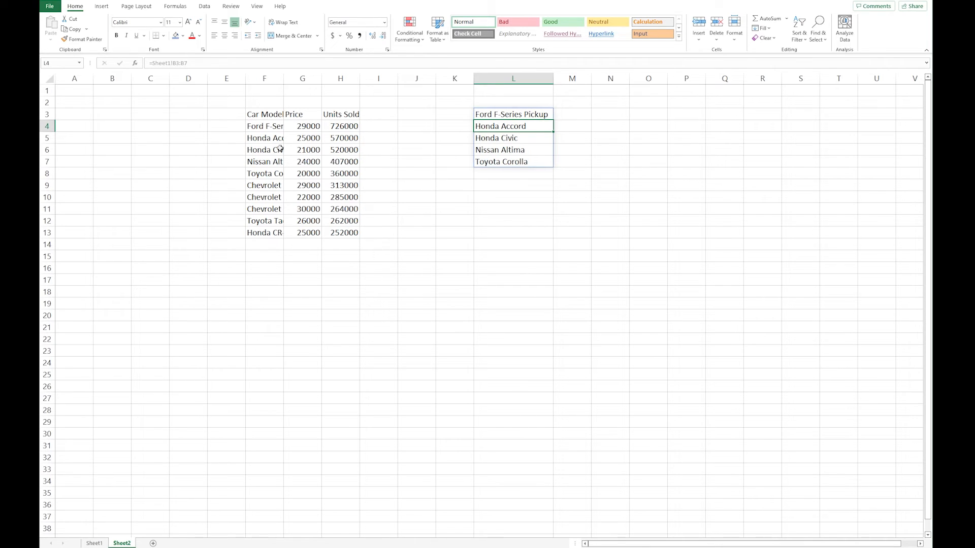
drag(283, 81, 306, 83)
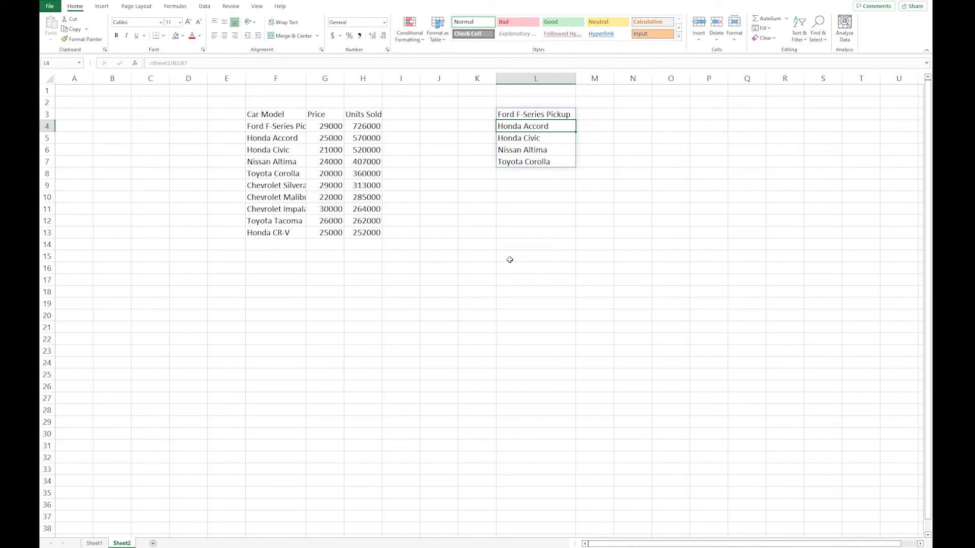
click(498, 269)
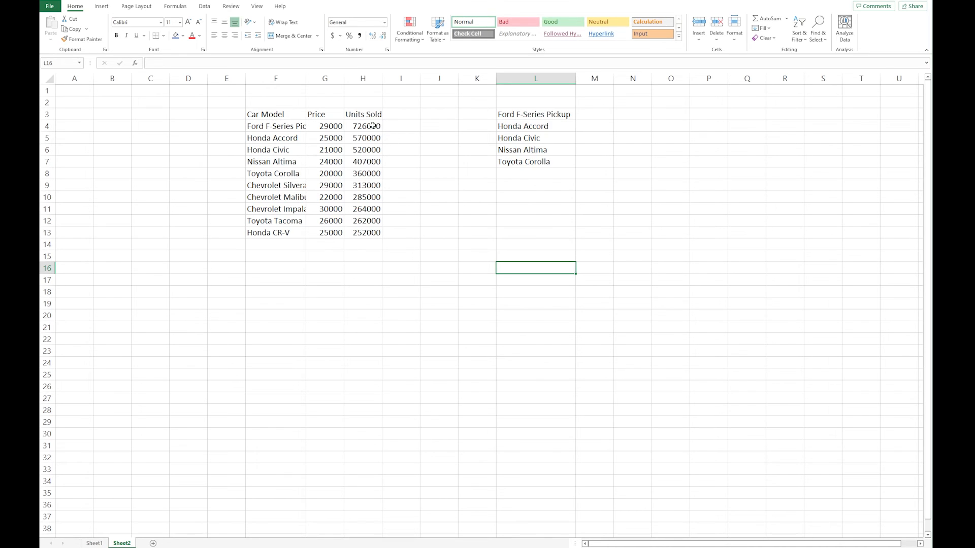
Enter the value 234 in cell B8 of Sheet2
click(128, 169)
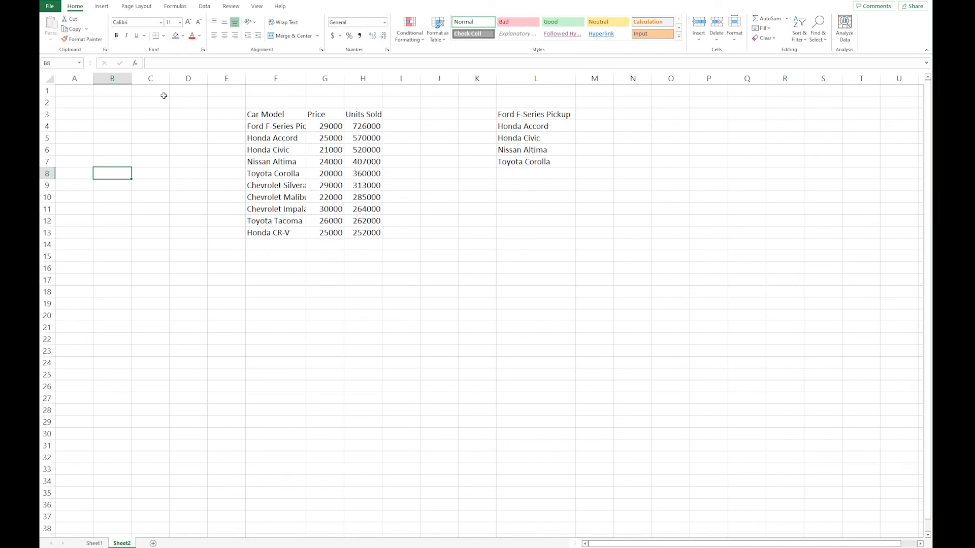
text(234)
click(156, 172)
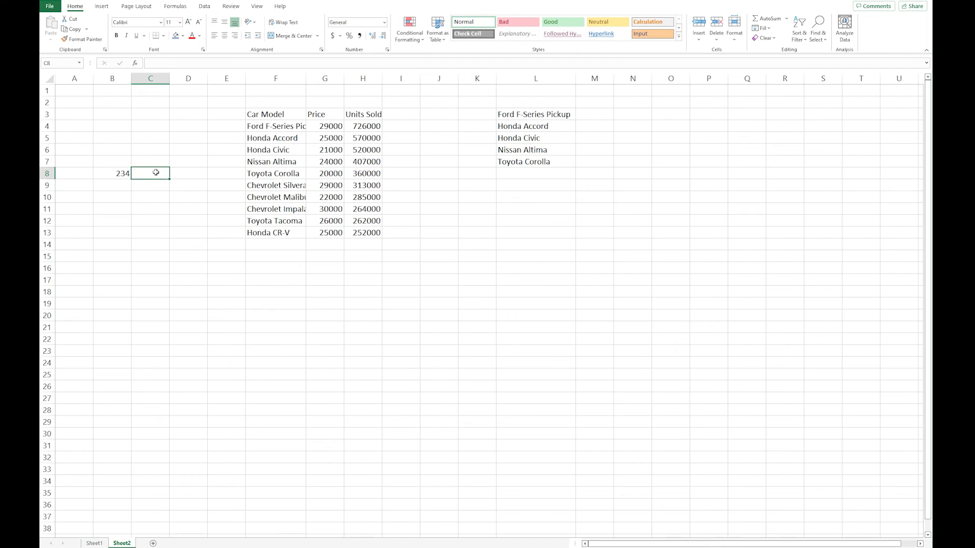
In cell C8, try an absolute reference to B8, =$B$8, examine the formula and cancel the entry
text(=)
click(109, 173)
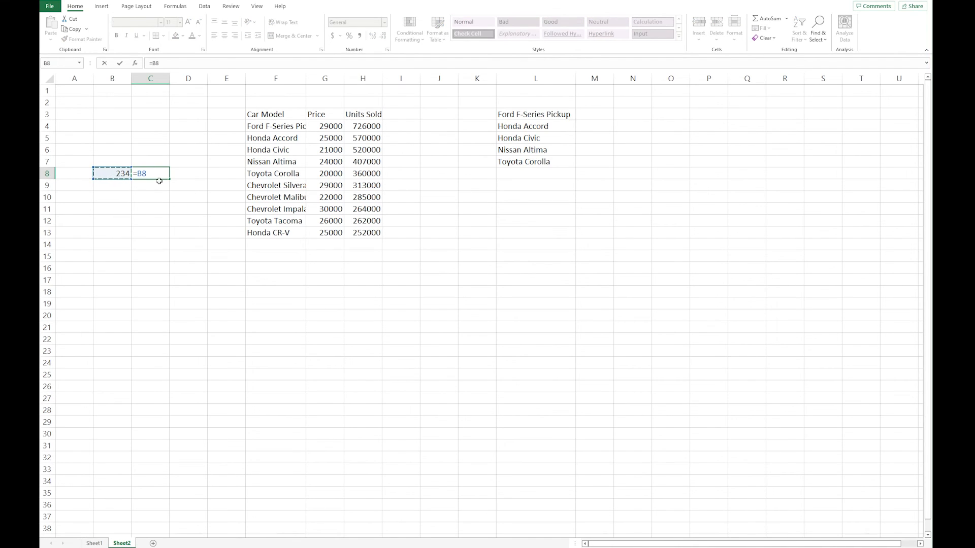
key(F4)
drag(165, 64, 153, 63)
click(177, 65)
key(Escape)
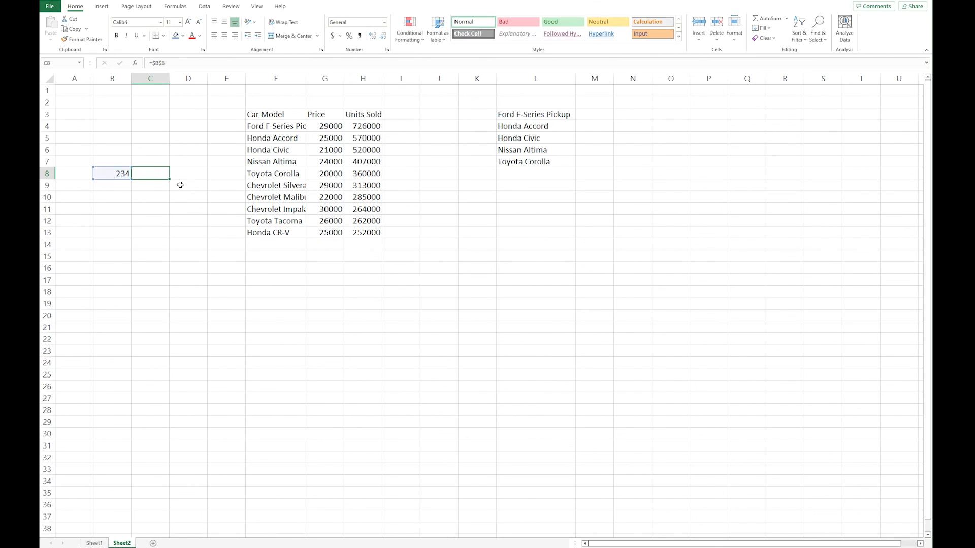
click(188, 245)
Return to the car sales table on Sheet1
click(94, 544)
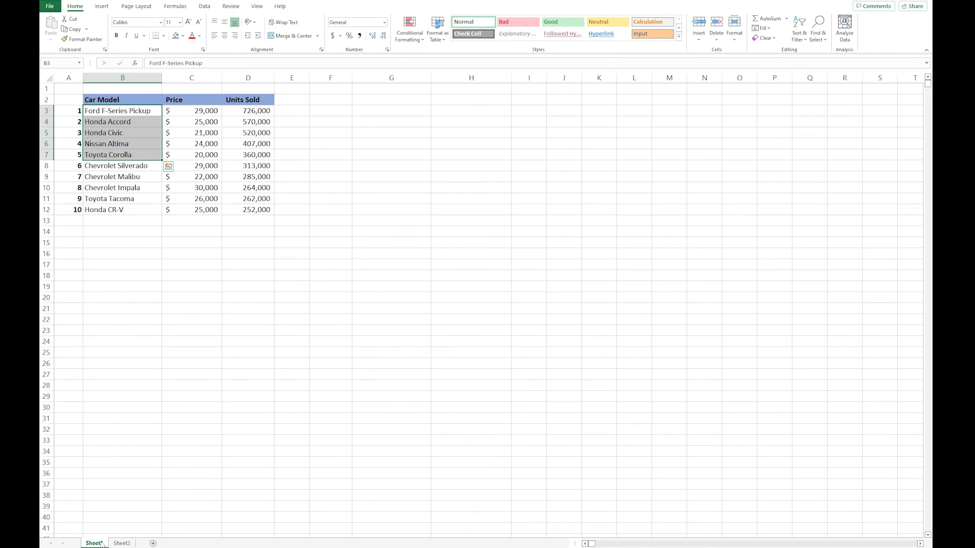